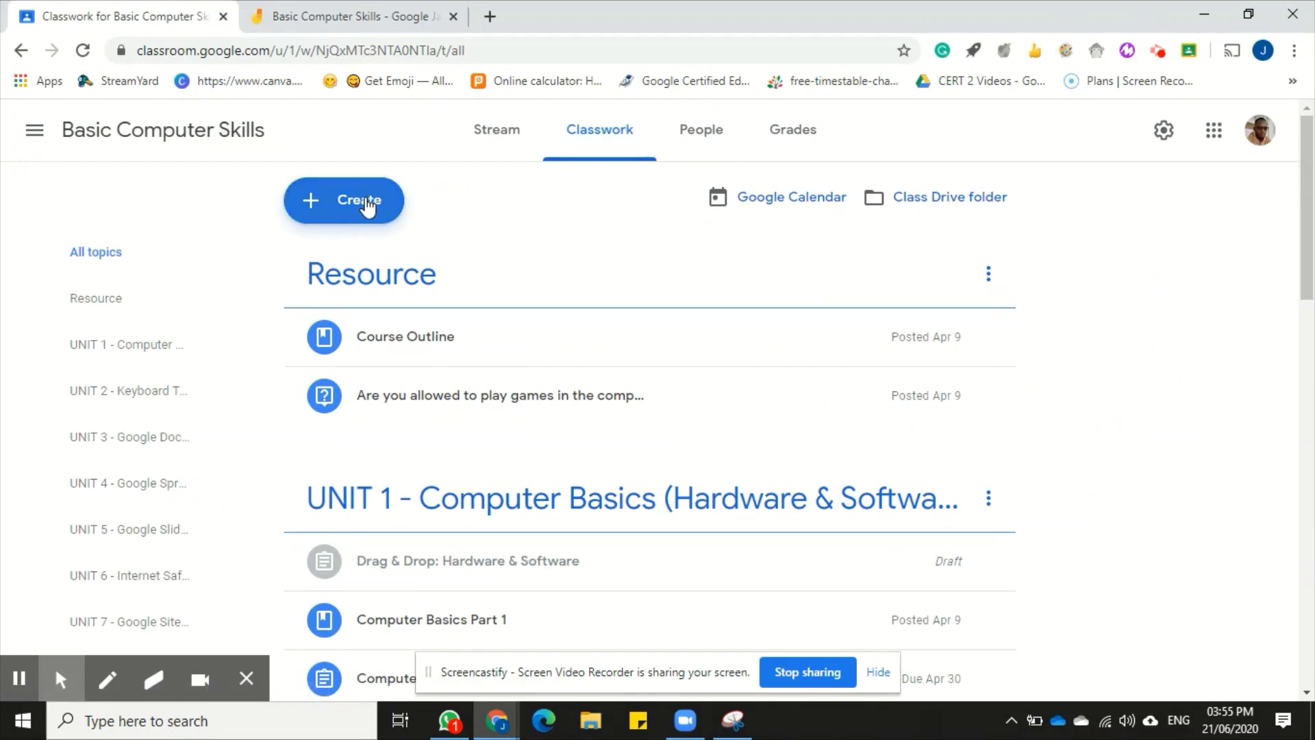
# - Open the Create menu on the Basic Computer Skills Classwork page
pyautogui.click(326, 210)
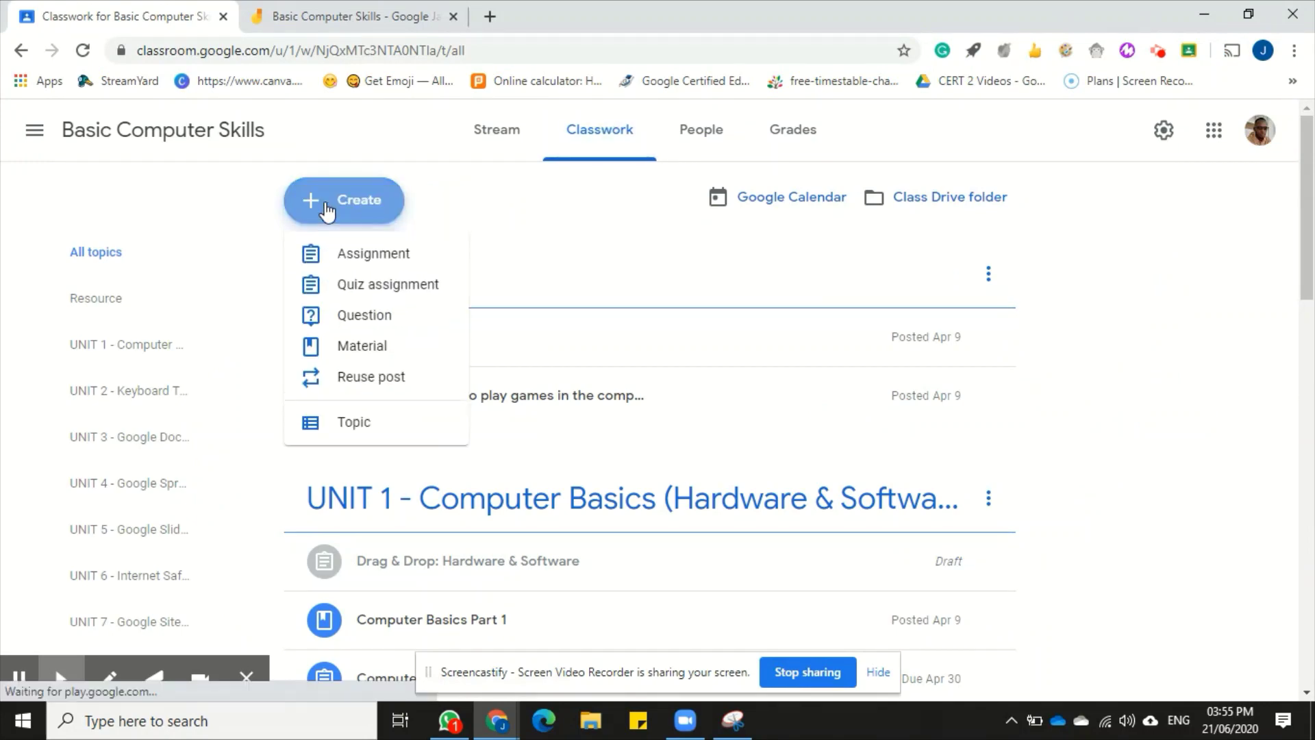
# - Title a new assignment 'Drag & Drop: Software and Hardware' and paste Jamboard instructions with Android and Apple app links
pyautogui.click(341, 258)
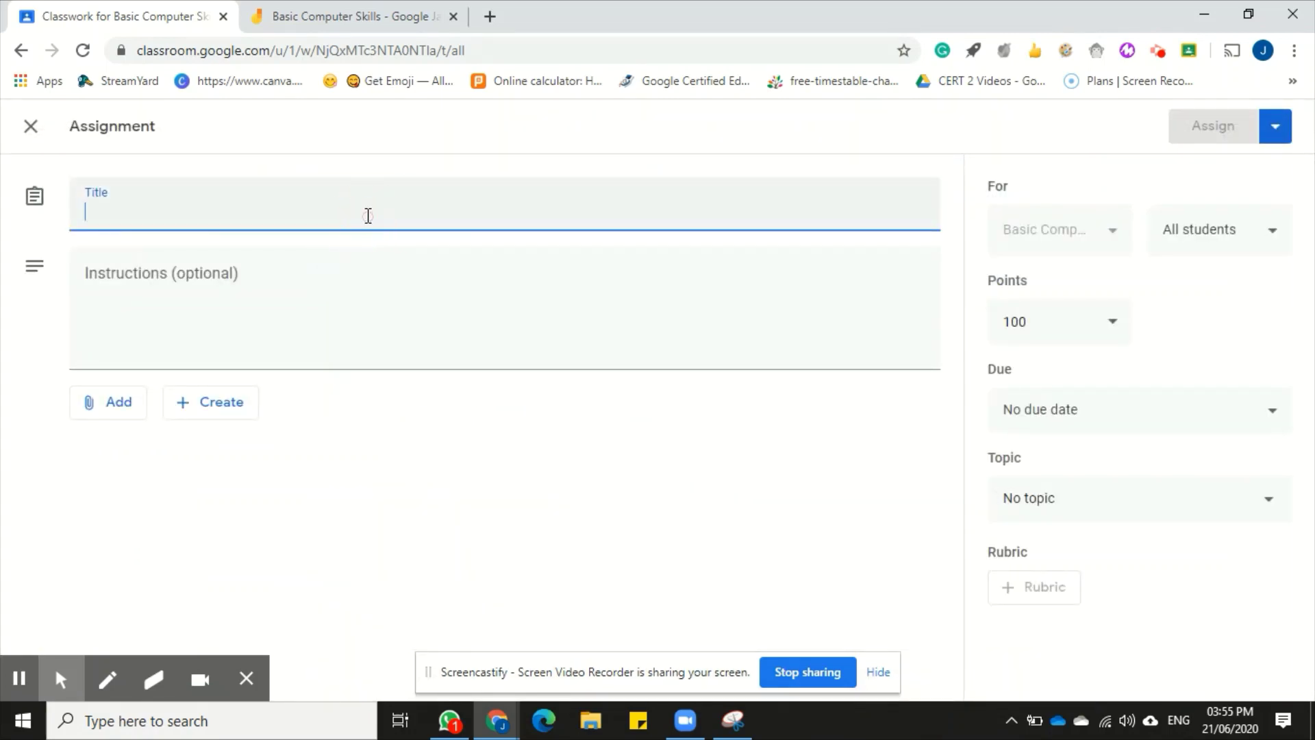
pyautogui.write('Drag ')
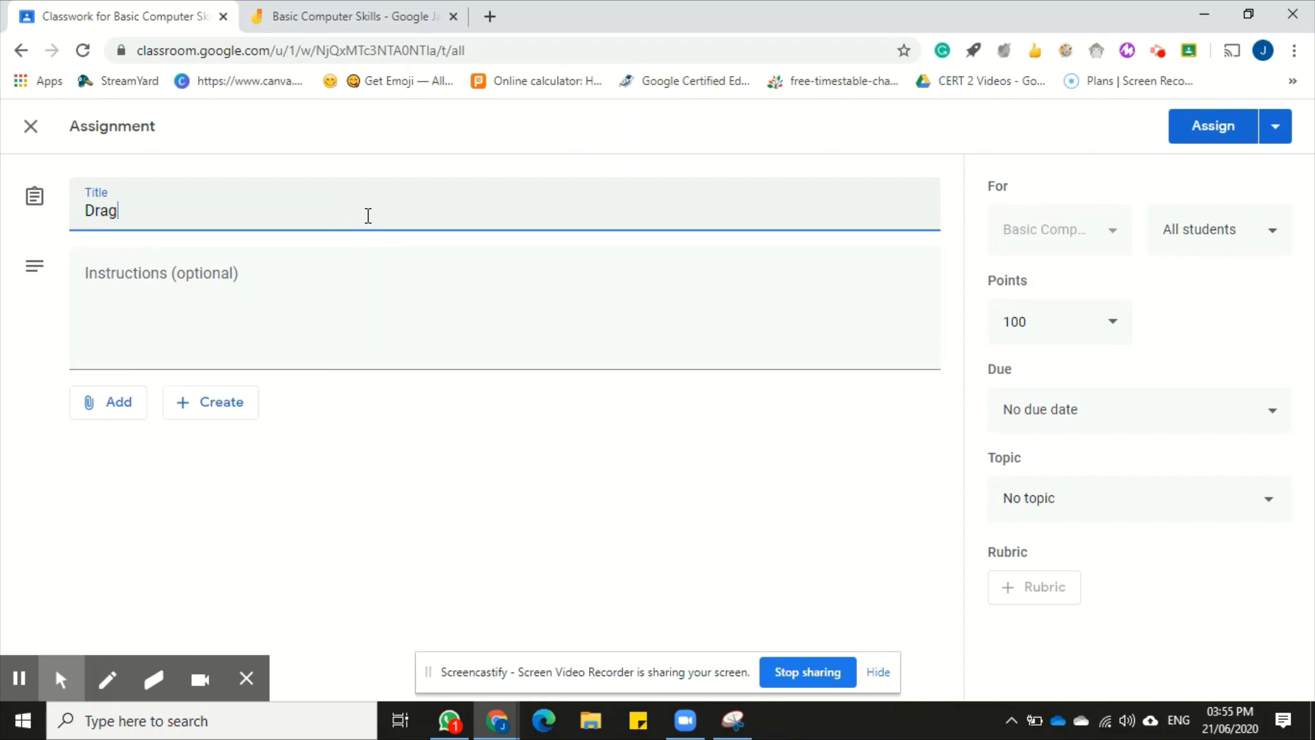
pyautogui.write('& Drop: Software')
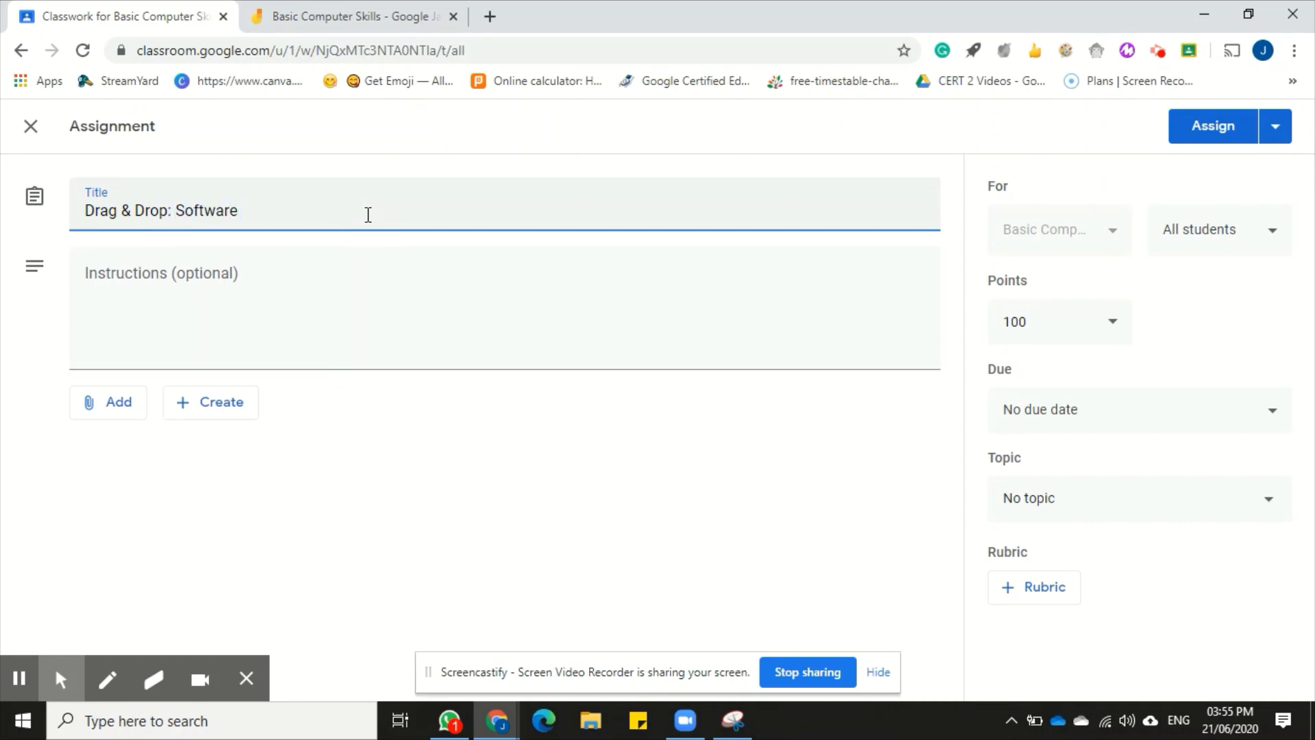
pyautogui.write(' and Hardware')
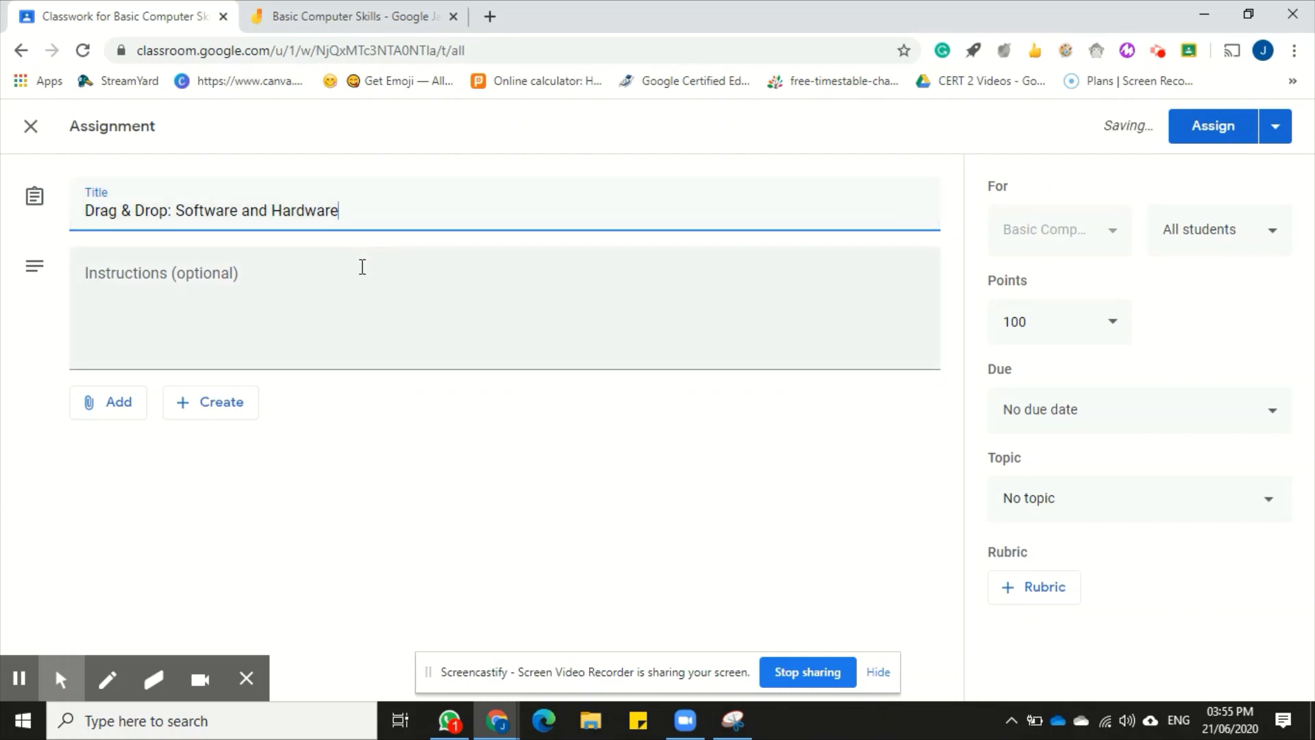
pyautogui.click(363, 272)
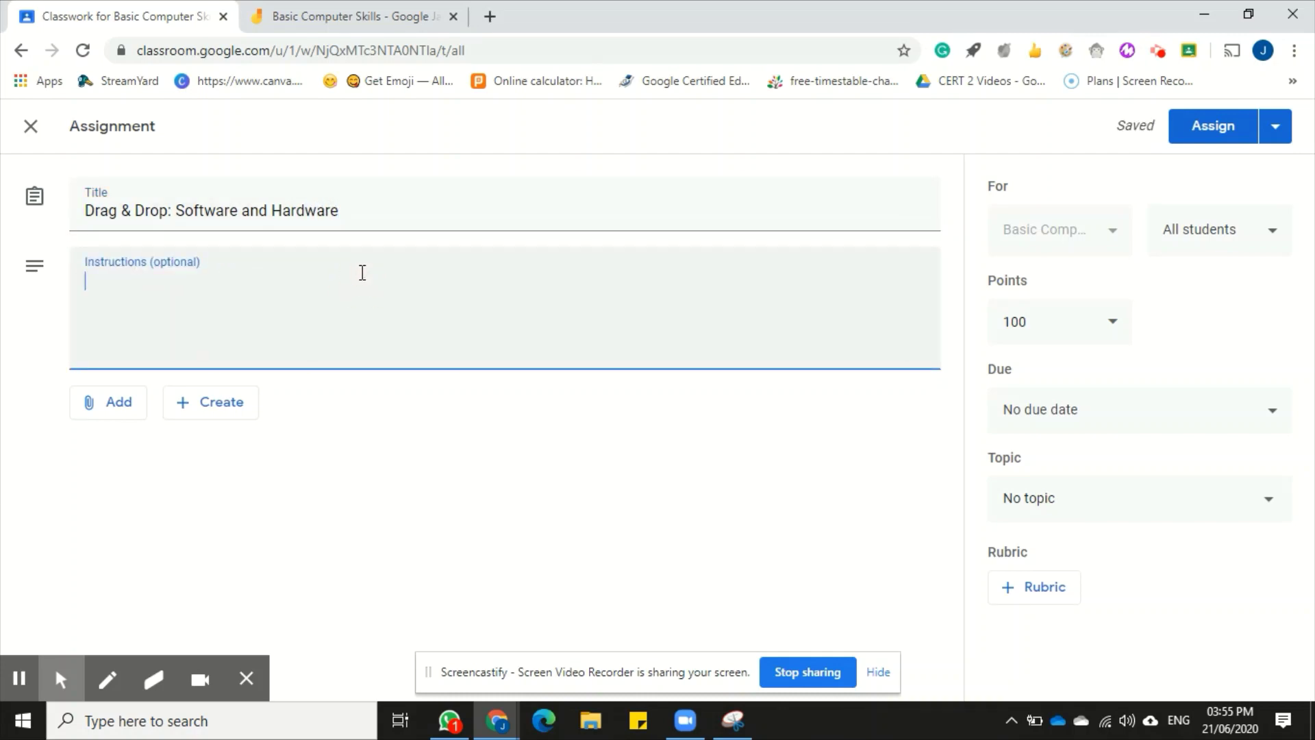
pyautogui.hotkey('ctrl', 'v')
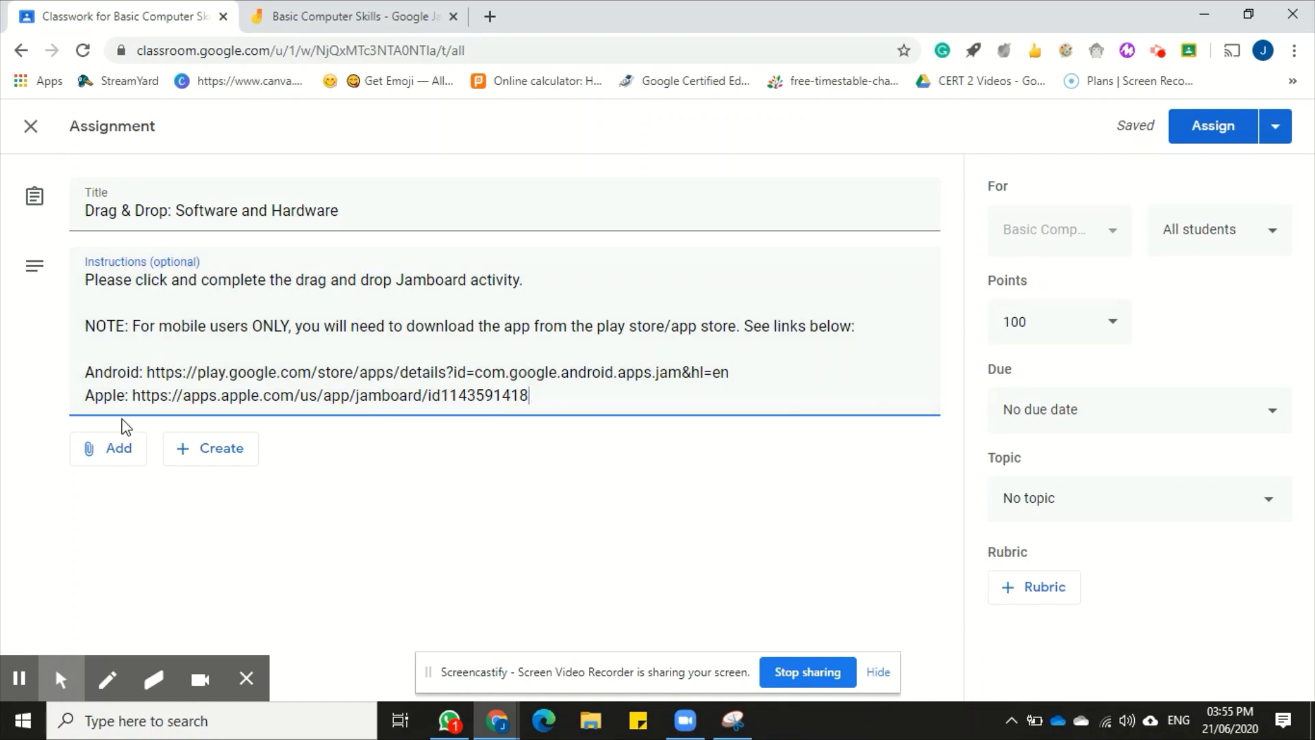
pyautogui.click(1189, 499)
# - File the assignment under UNIT 1 and start attaching a web link
pyautogui.click(1096, 325)
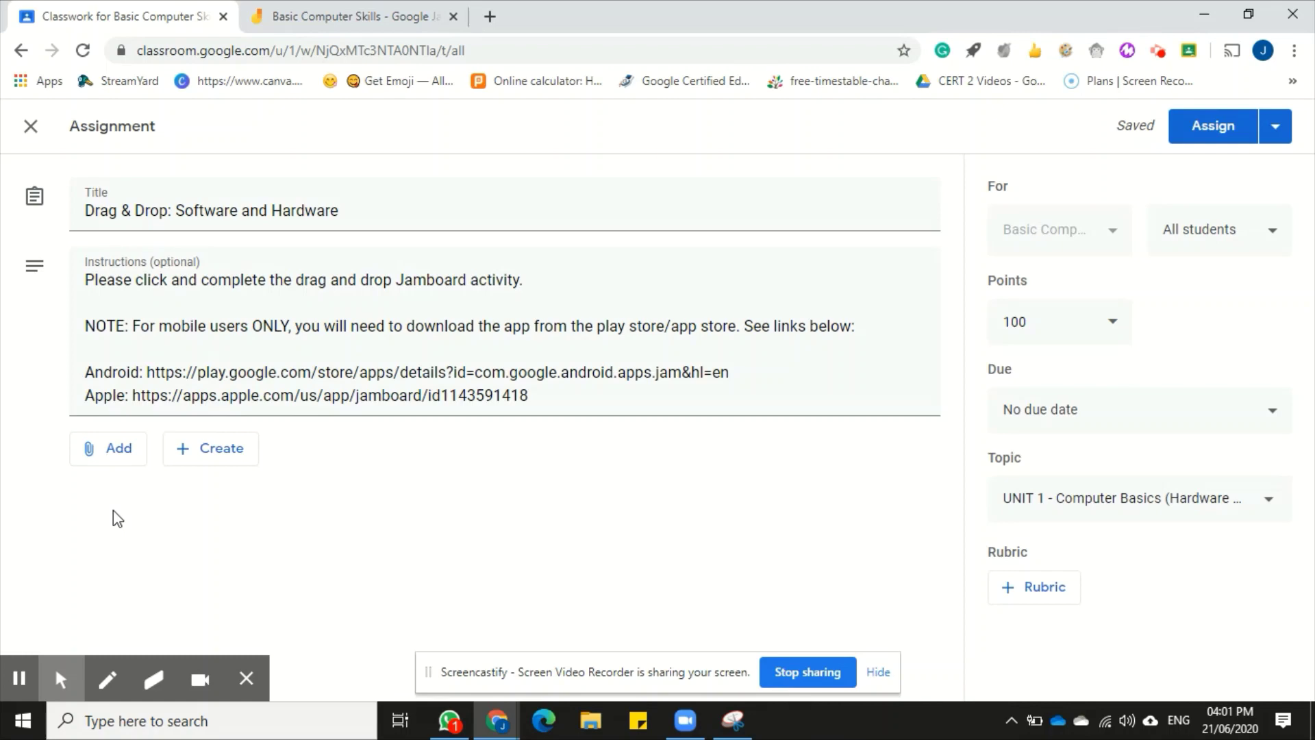
pyautogui.click(111, 458)
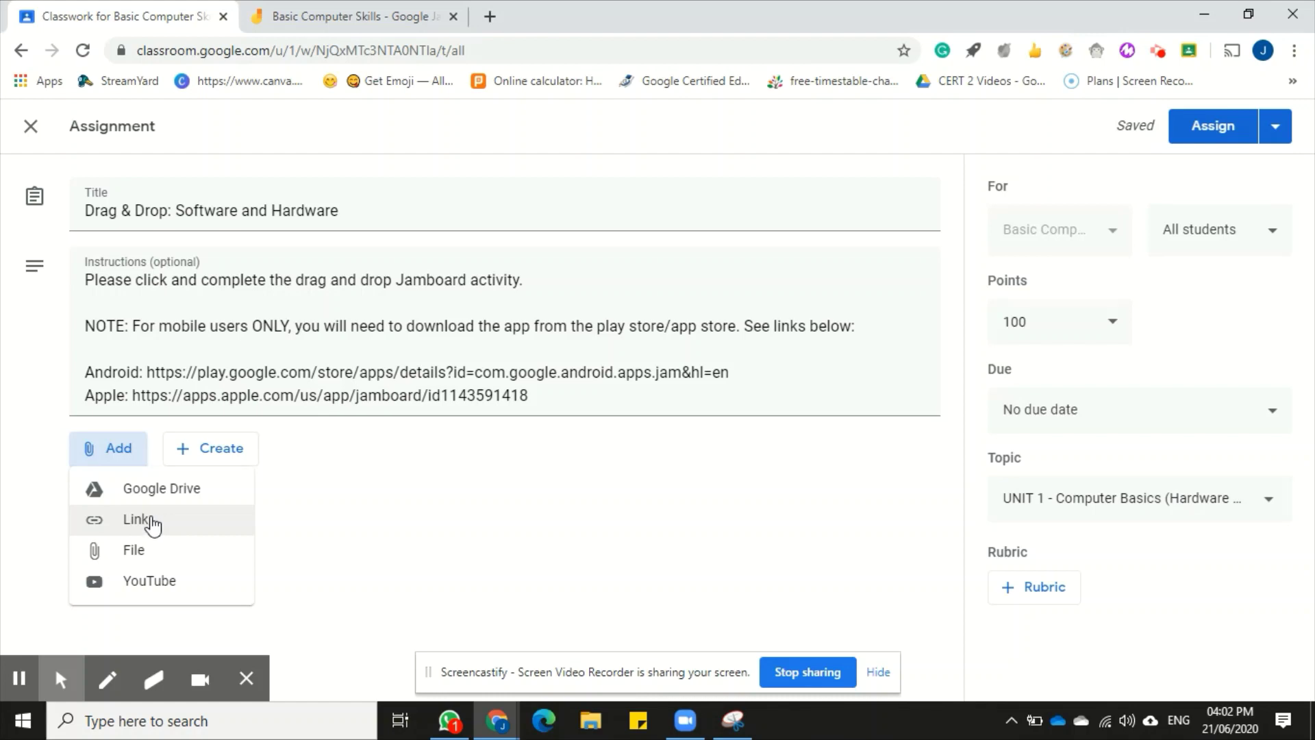
pyautogui.click(152, 522)
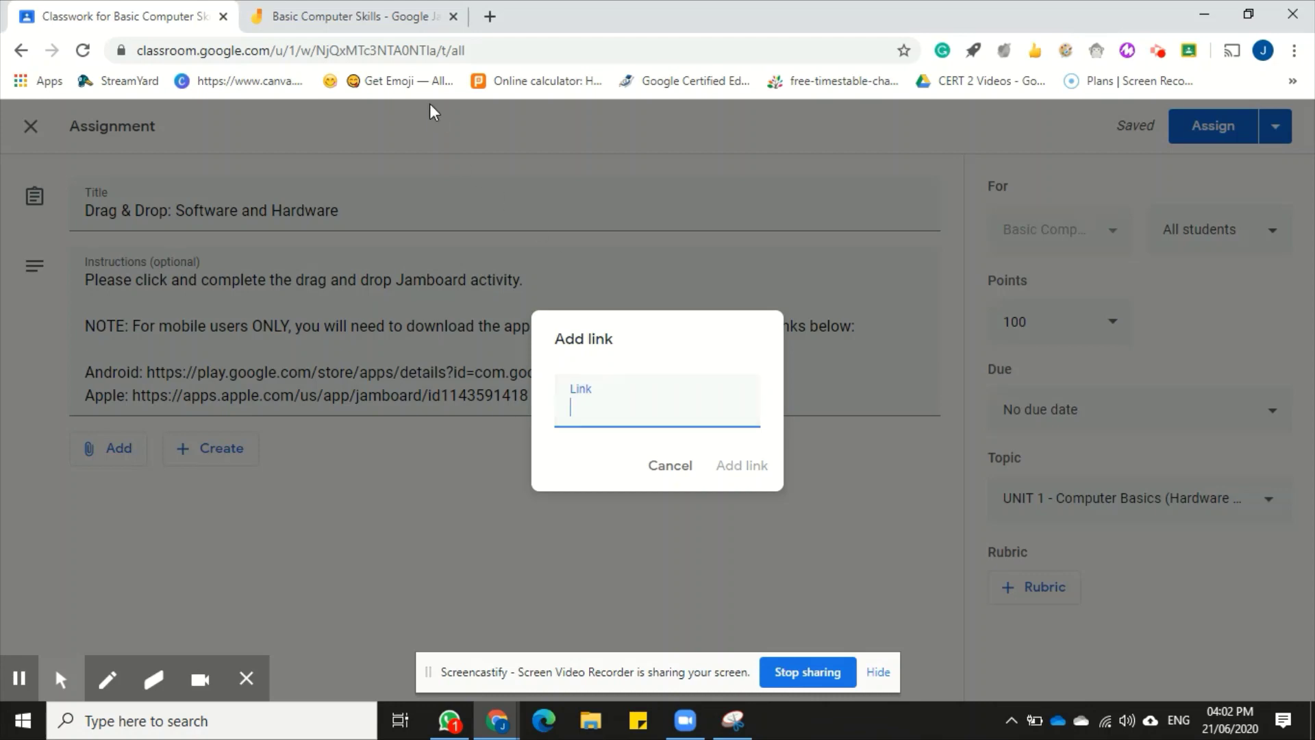
# - Copy the share link of the Basic Computer Skills Jamboard board
pyautogui.click(381, 15)
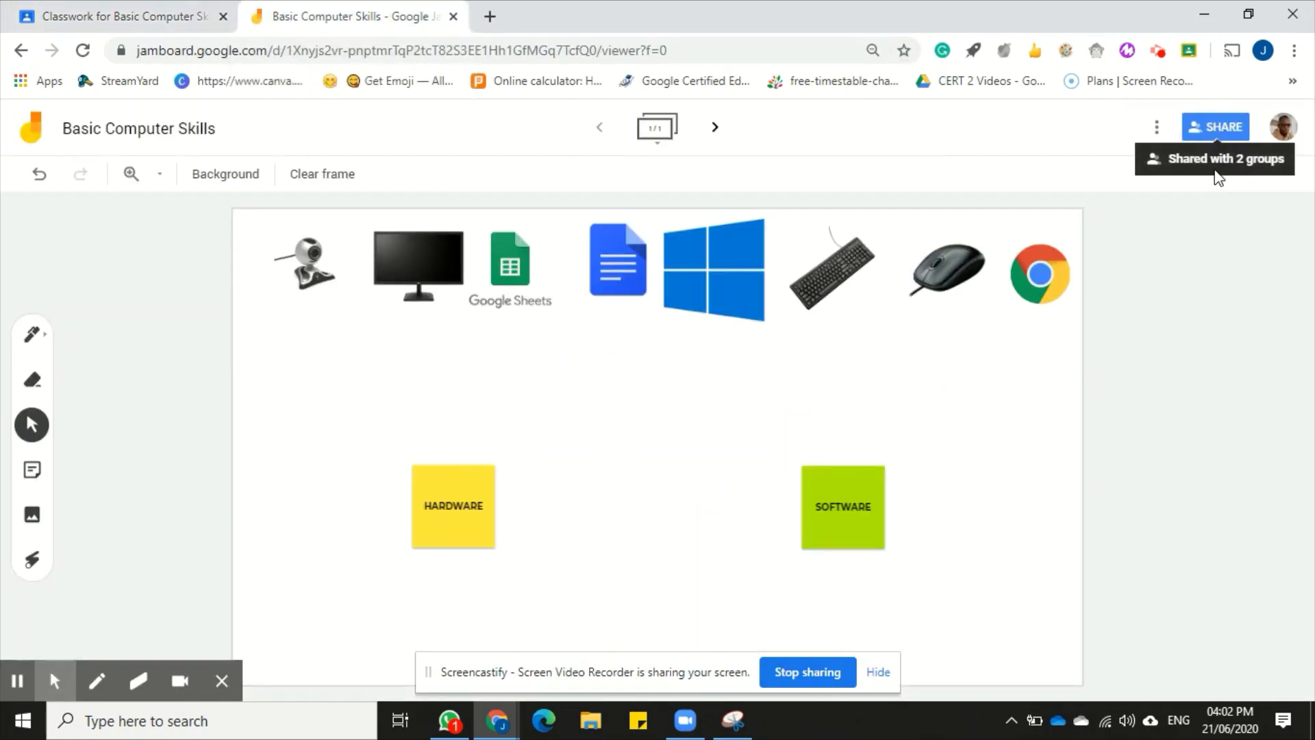
pyautogui.click(1219, 136)
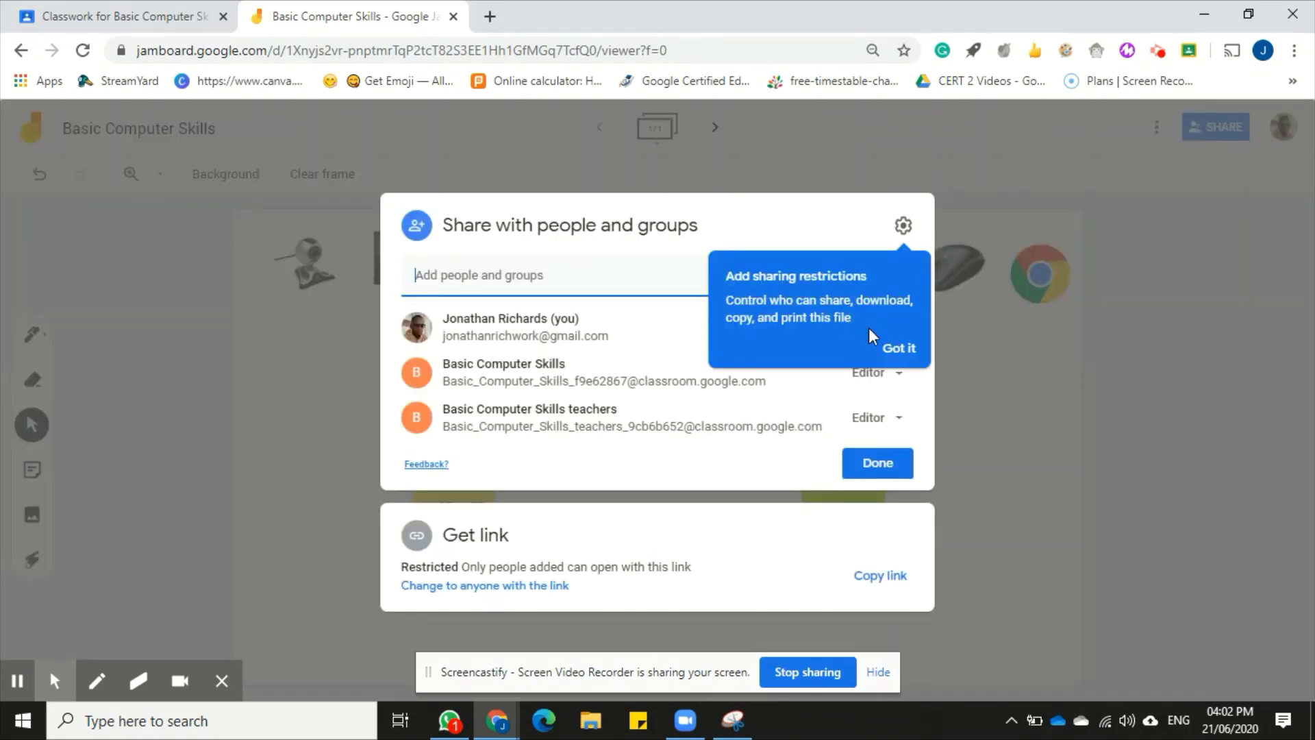
pyautogui.click(899, 349)
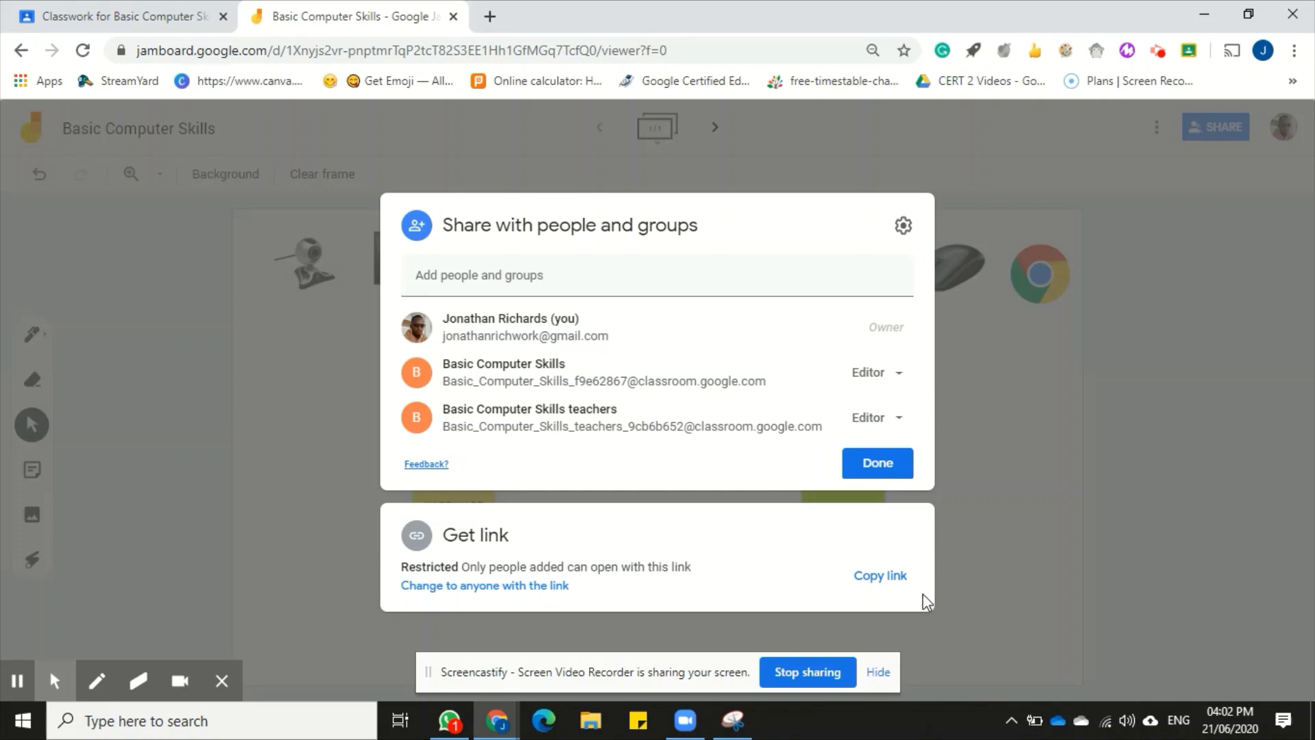
pyautogui.click(893, 581)
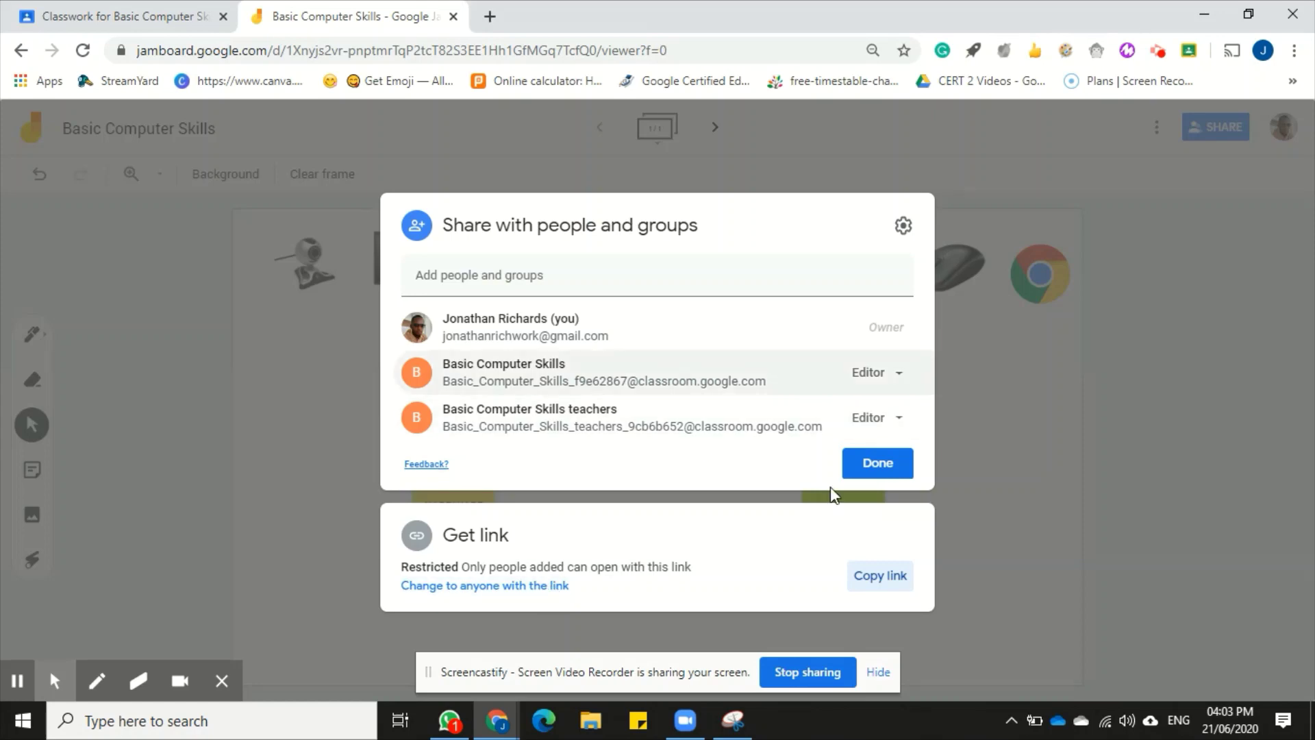
pyautogui.click(871, 473)
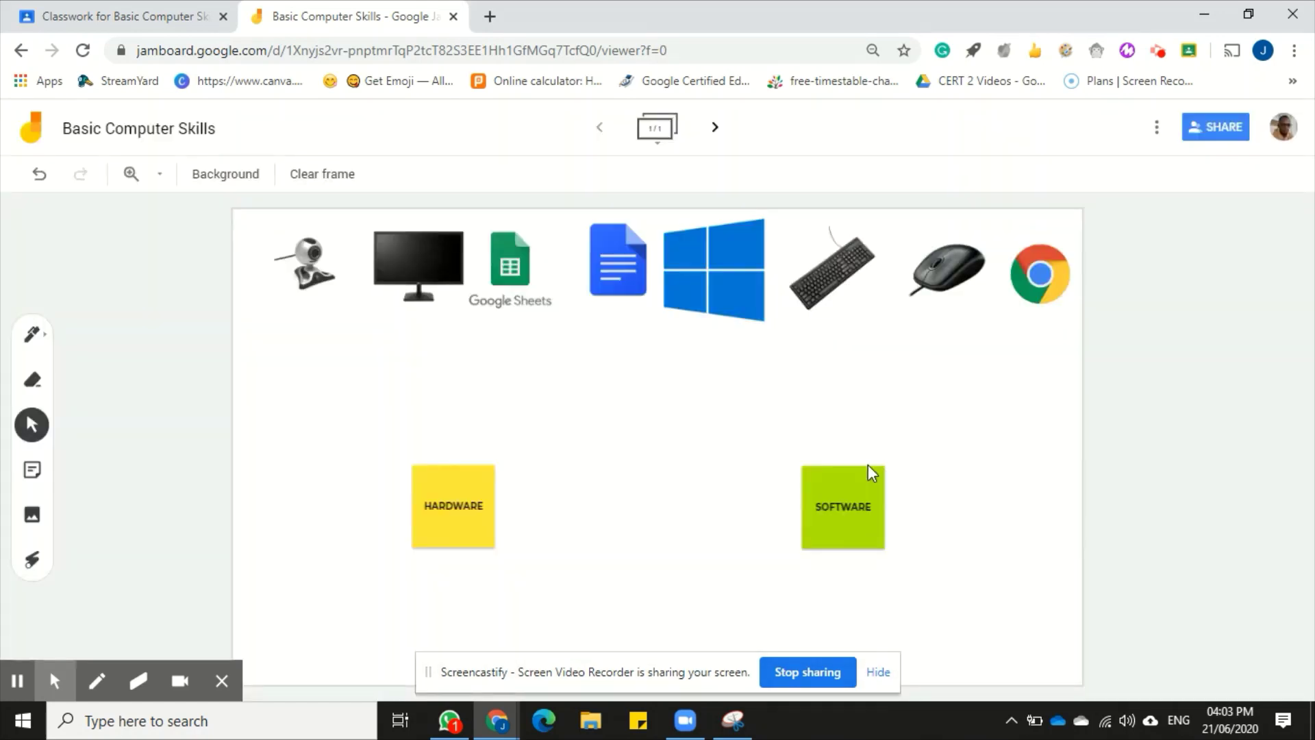
# - Paste the copied Jamboard link into the assignment's Link field and add it as an attachment
pyautogui.click(176, 11)
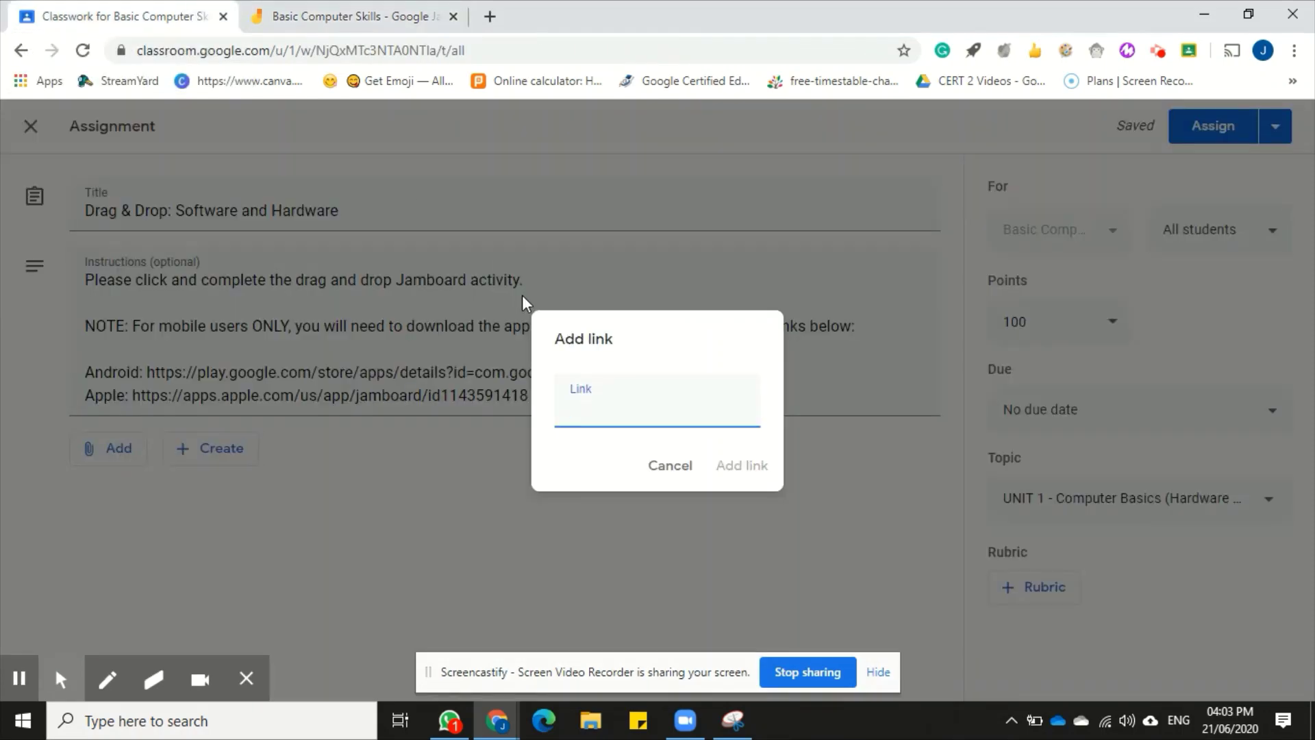
pyautogui.rightClick(598, 415)
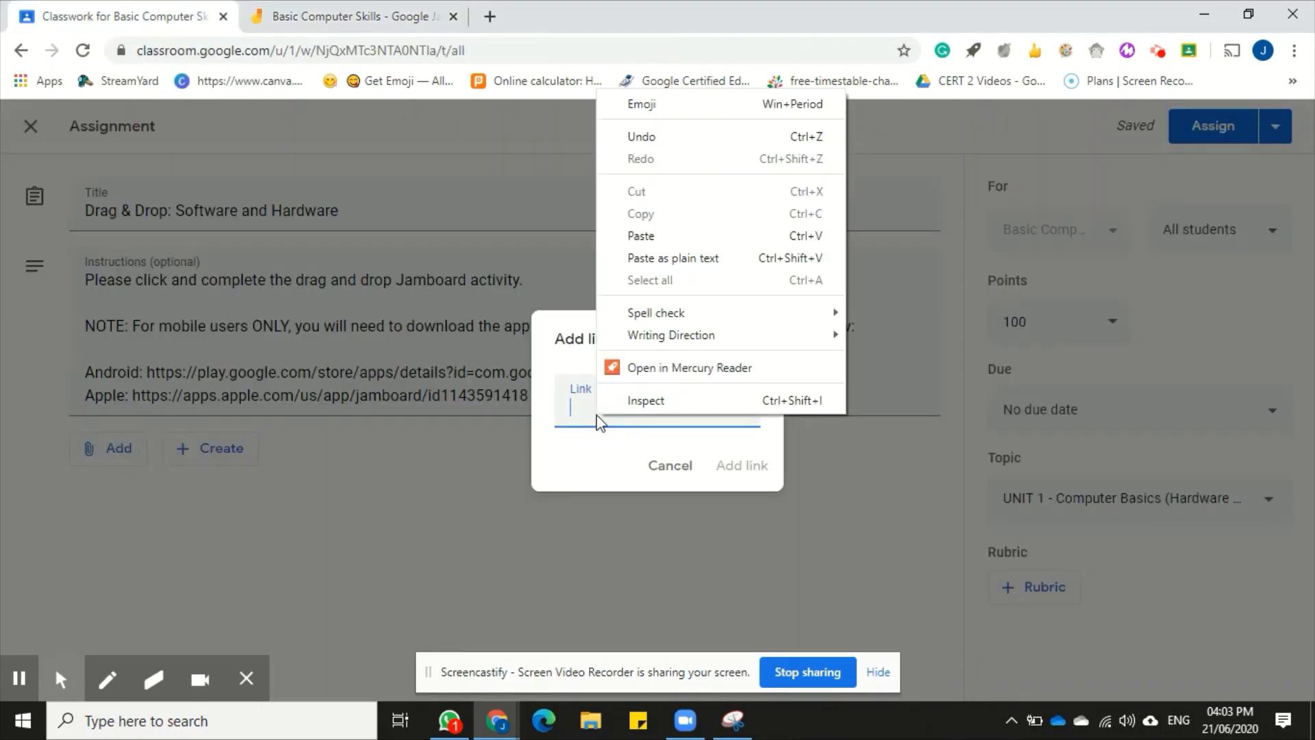
pyautogui.click(655, 237)
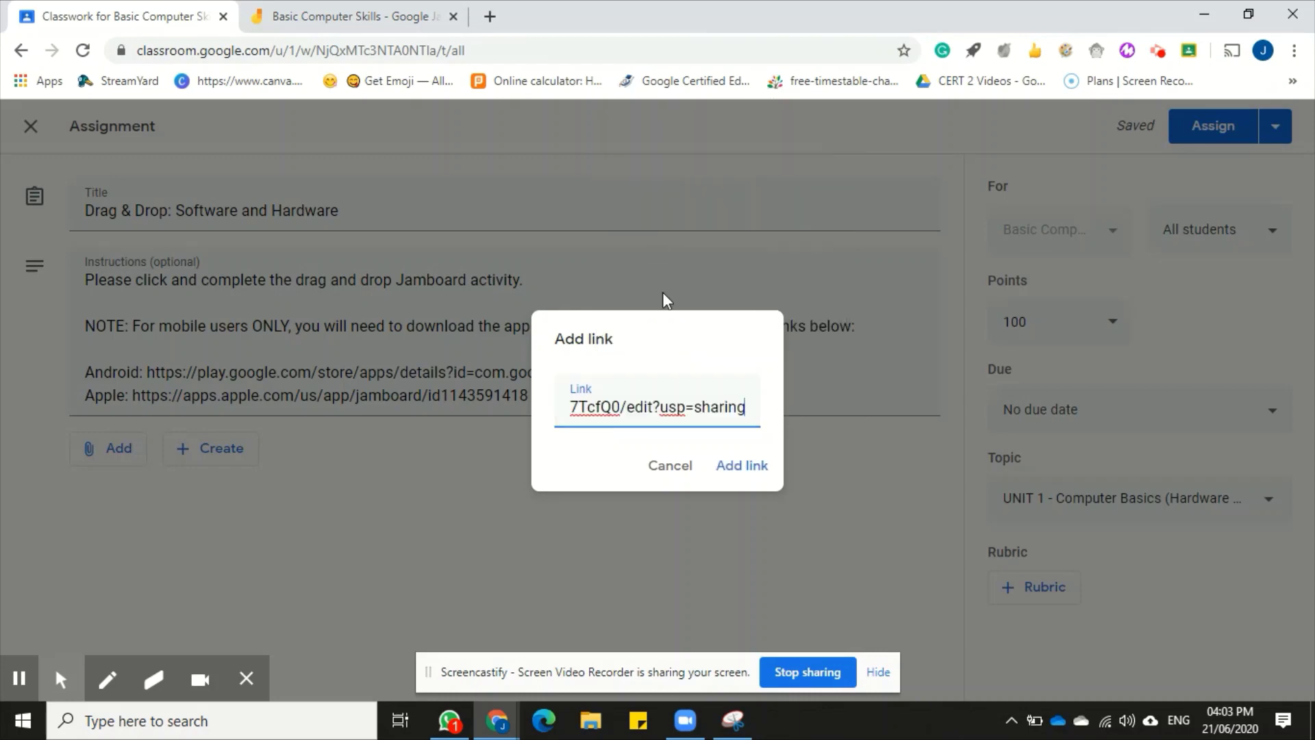
pyautogui.click(739, 467)
pyautogui.click(739, 468)
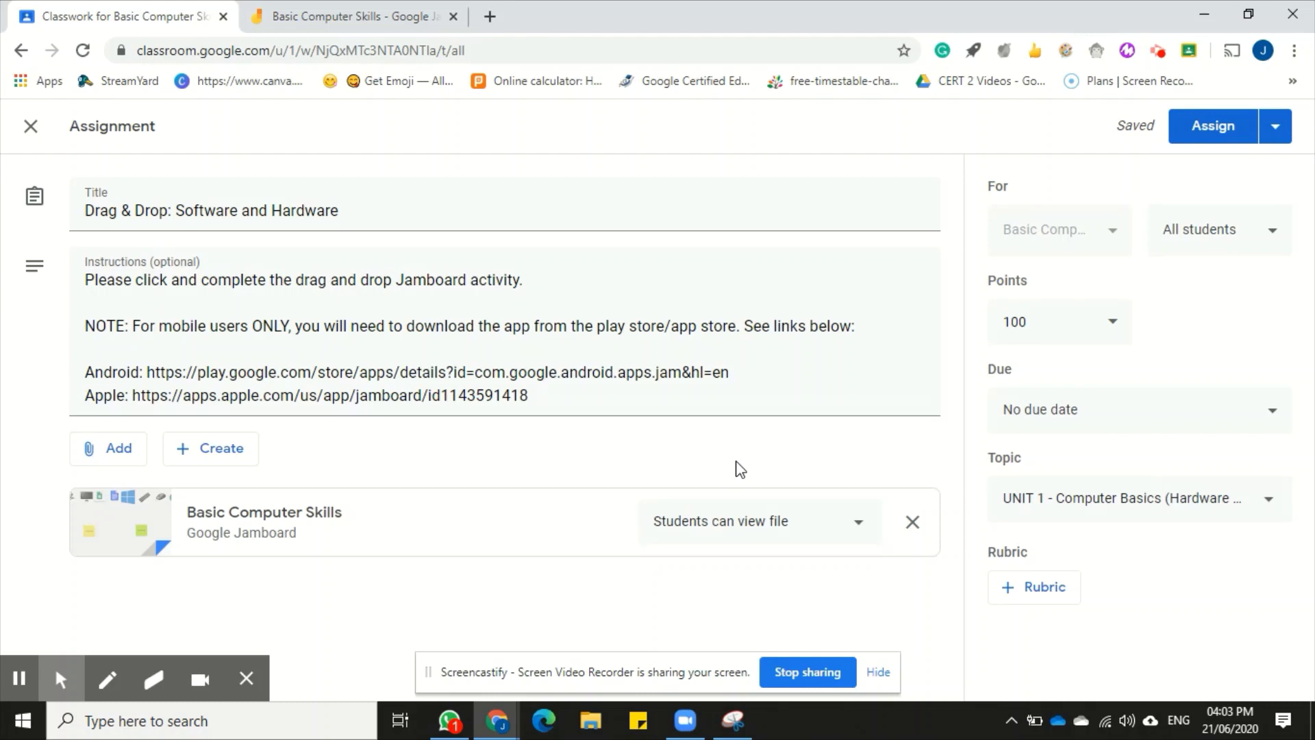
# - Set the Jamboard to Students can edit file and post the Software and Hardware assignment
pyautogui.click(830, 529)
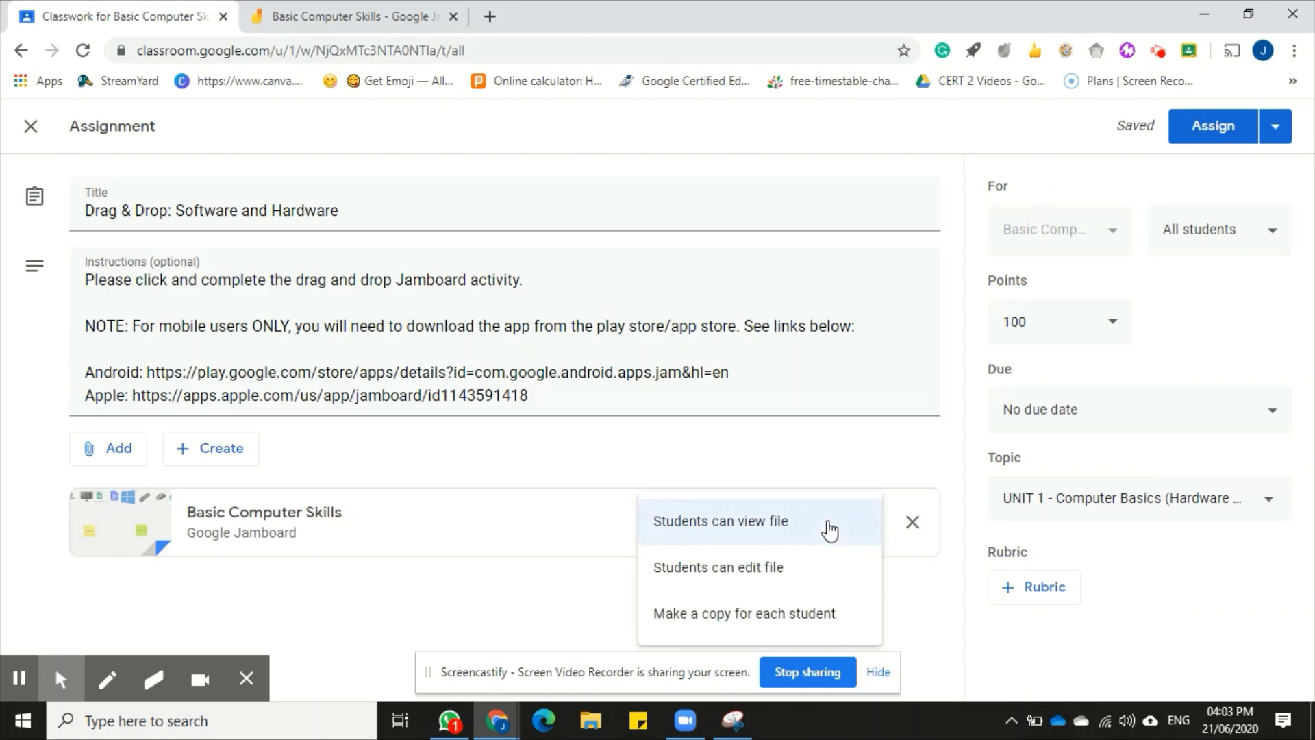
pyautogui.click(750, 574)
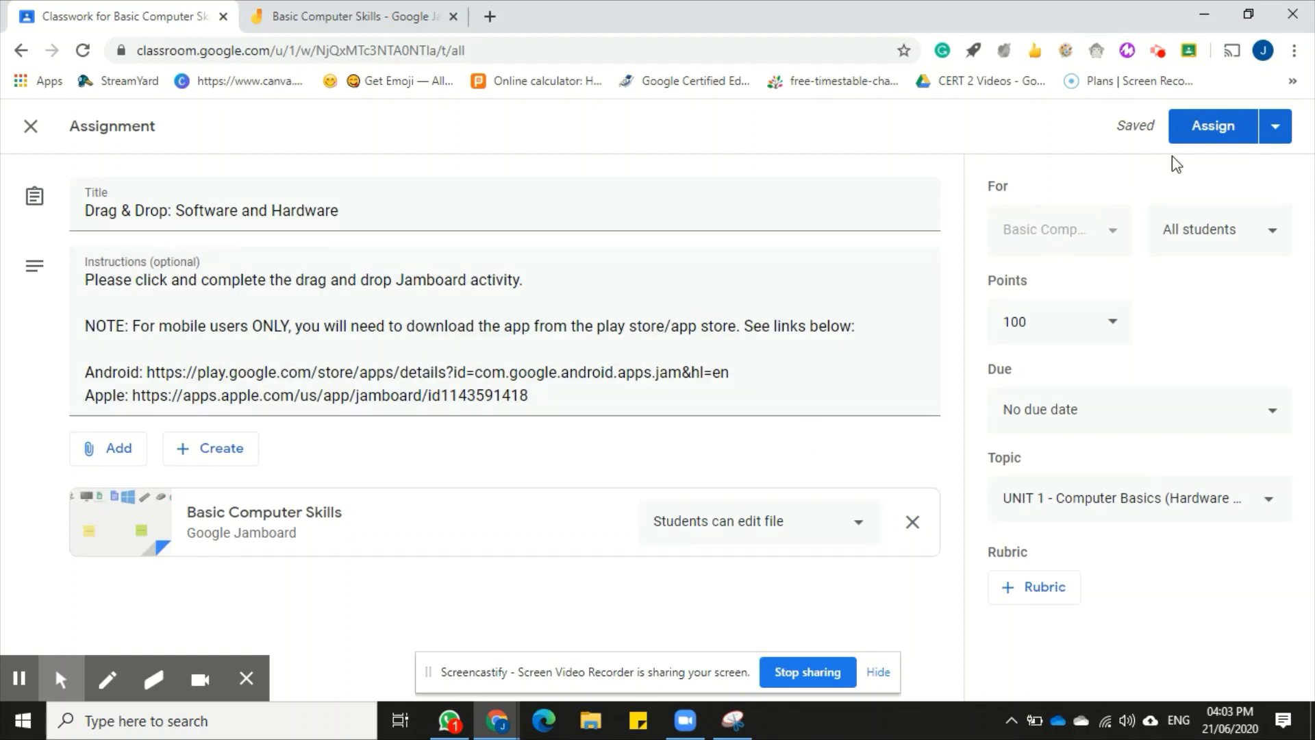
pyautogui.click(1230, 130)
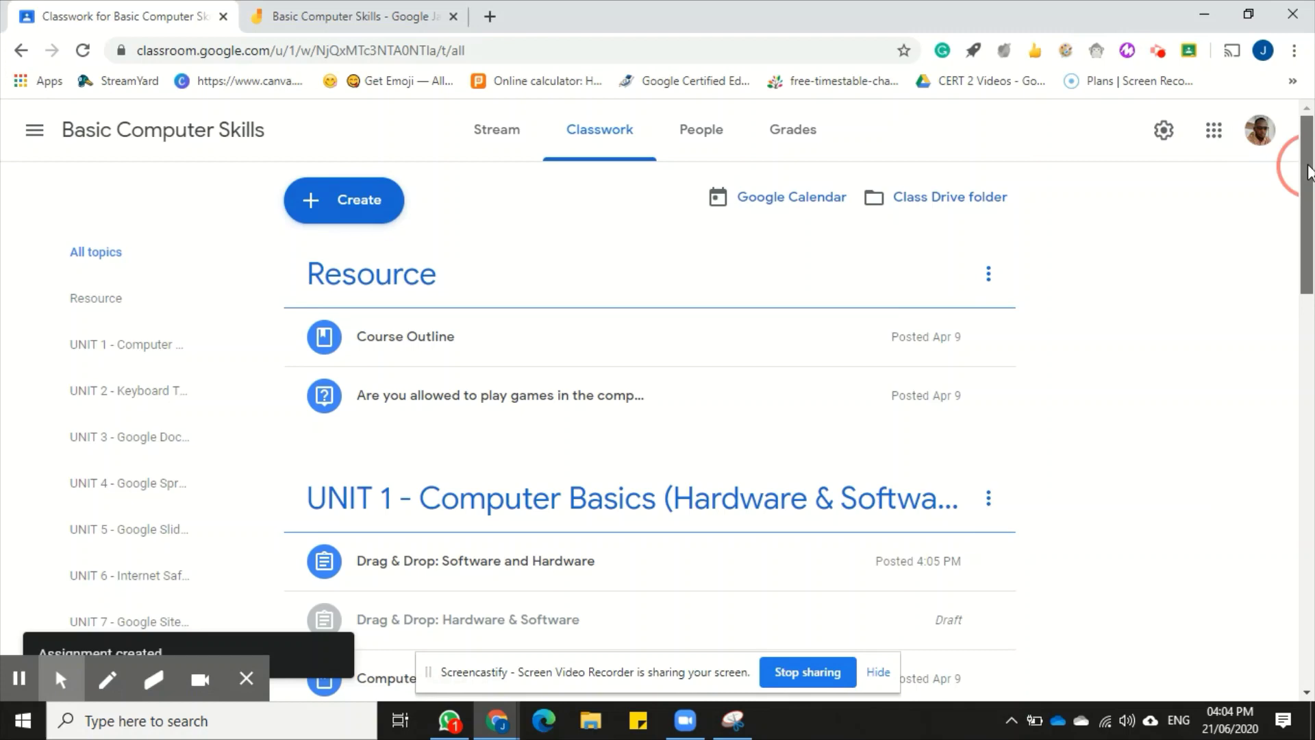
# - Review the posted assignment's details (0 turned in, 1 assigned), then expand the Hardware & Software draft and open its menu
pyautogui.moveTo(1305, 164); pyautogui.dragTo(1285, 249)
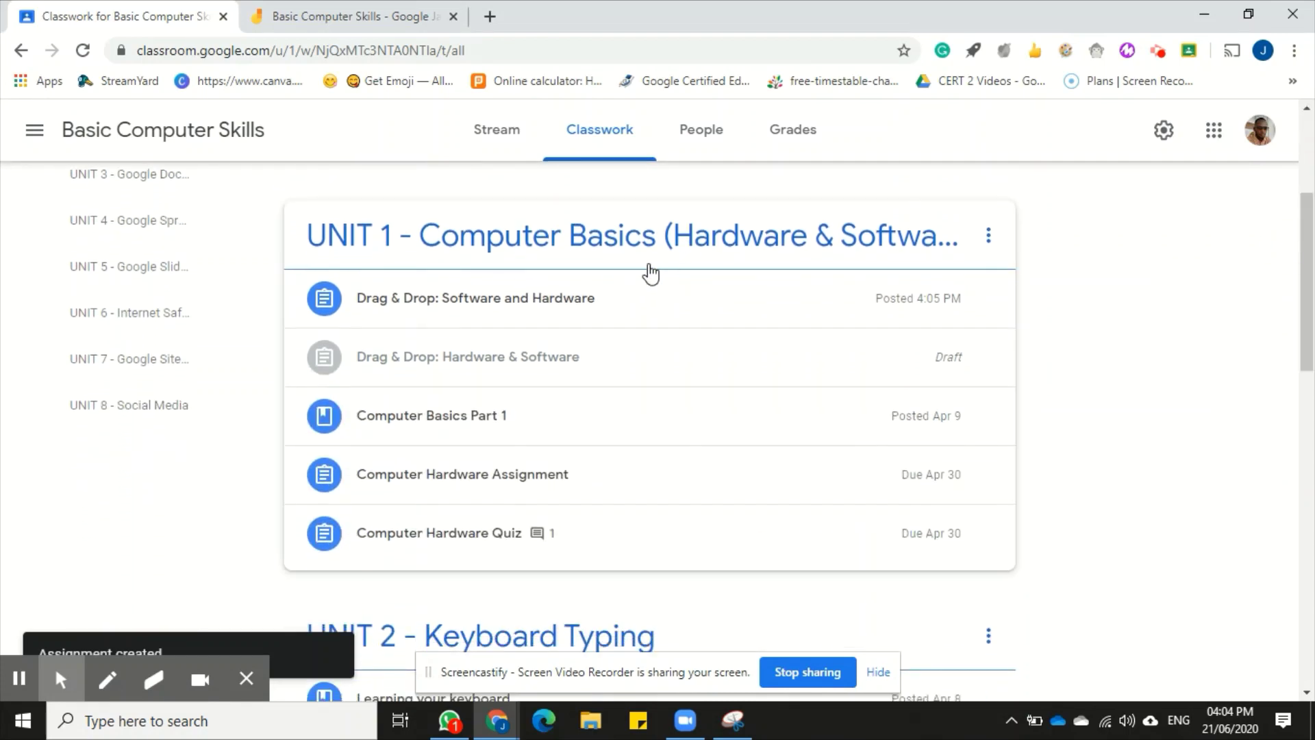
pyautogui.click(640, 302)
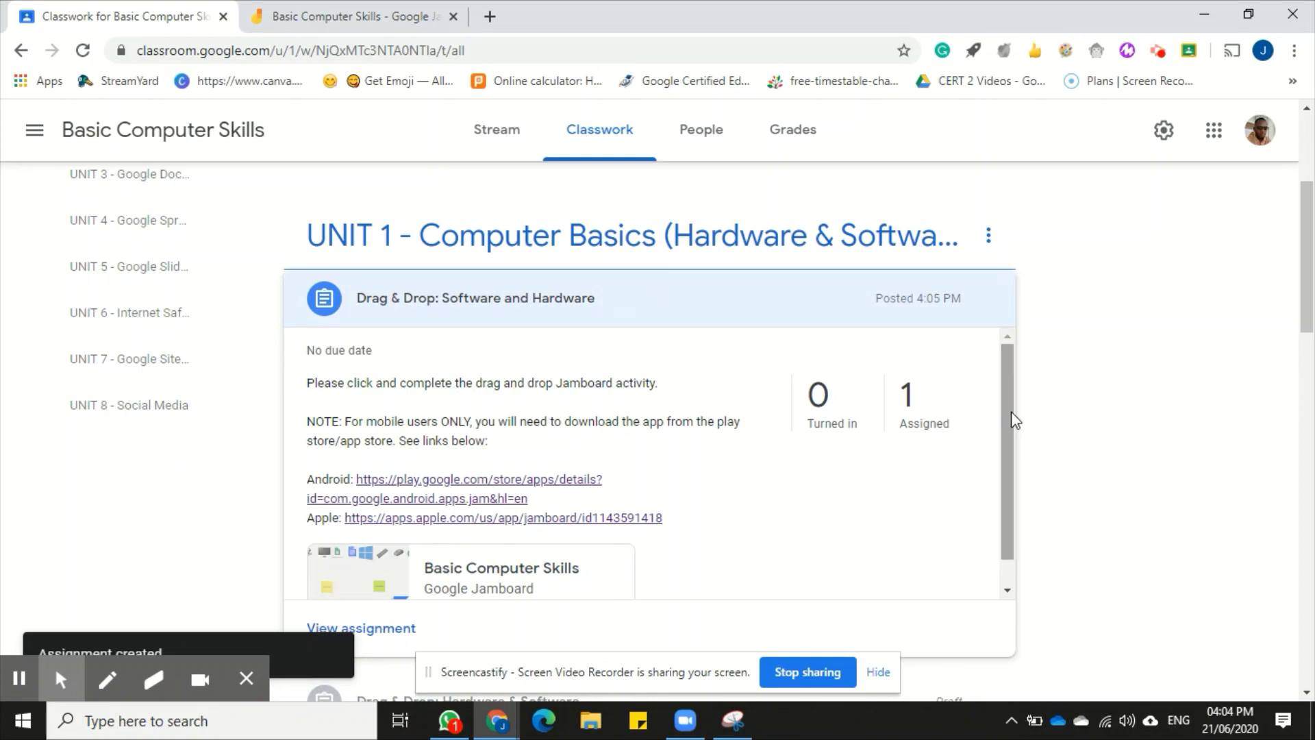
pyautogui.moveTo(1014, 419); pyautogui.dragTo(1004, 458)
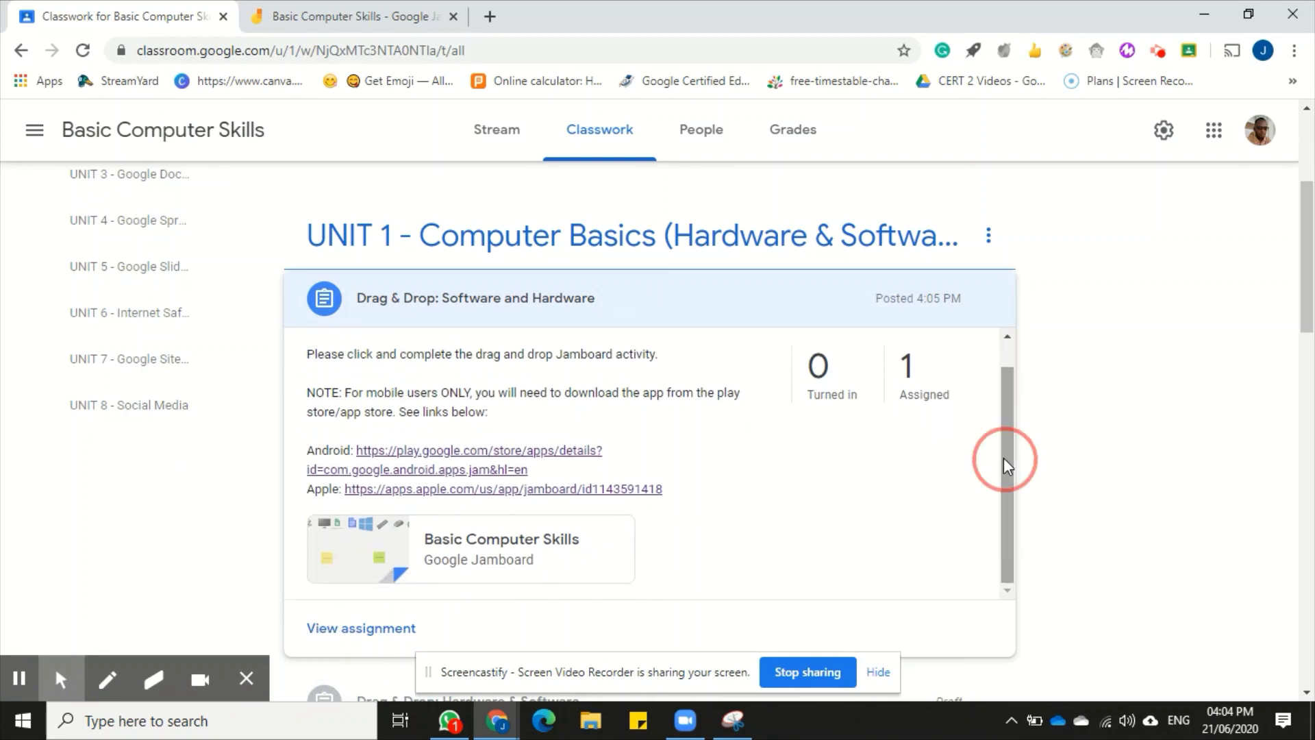
pyautogui.click(457, 313)
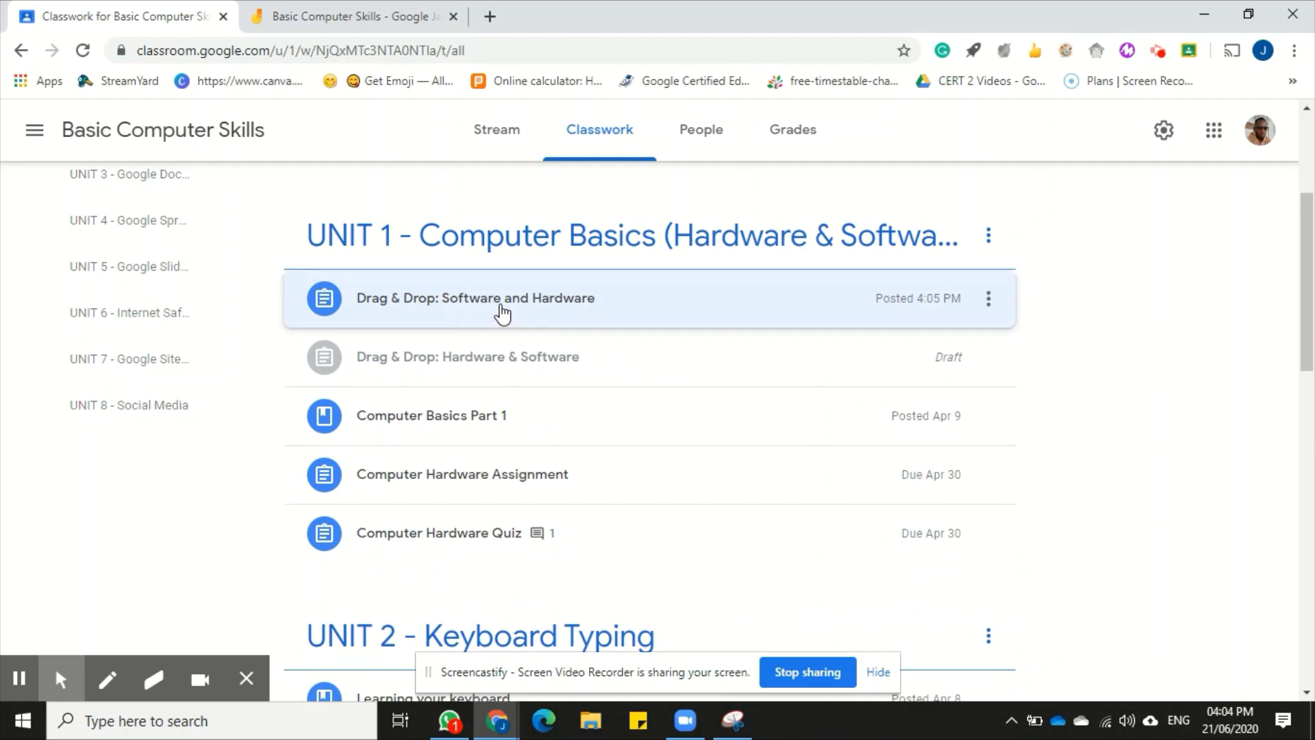
pyautogui.click(511, 312)
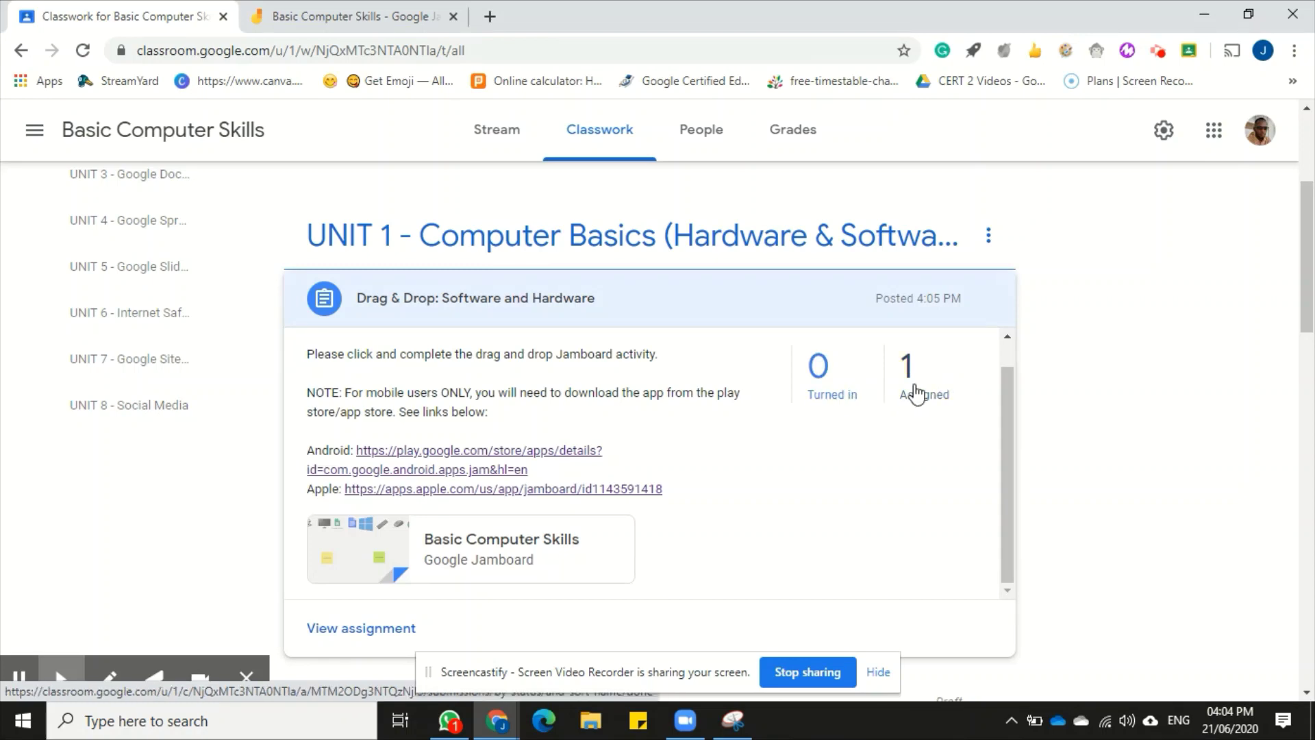
pyautogui.click(505, 291)
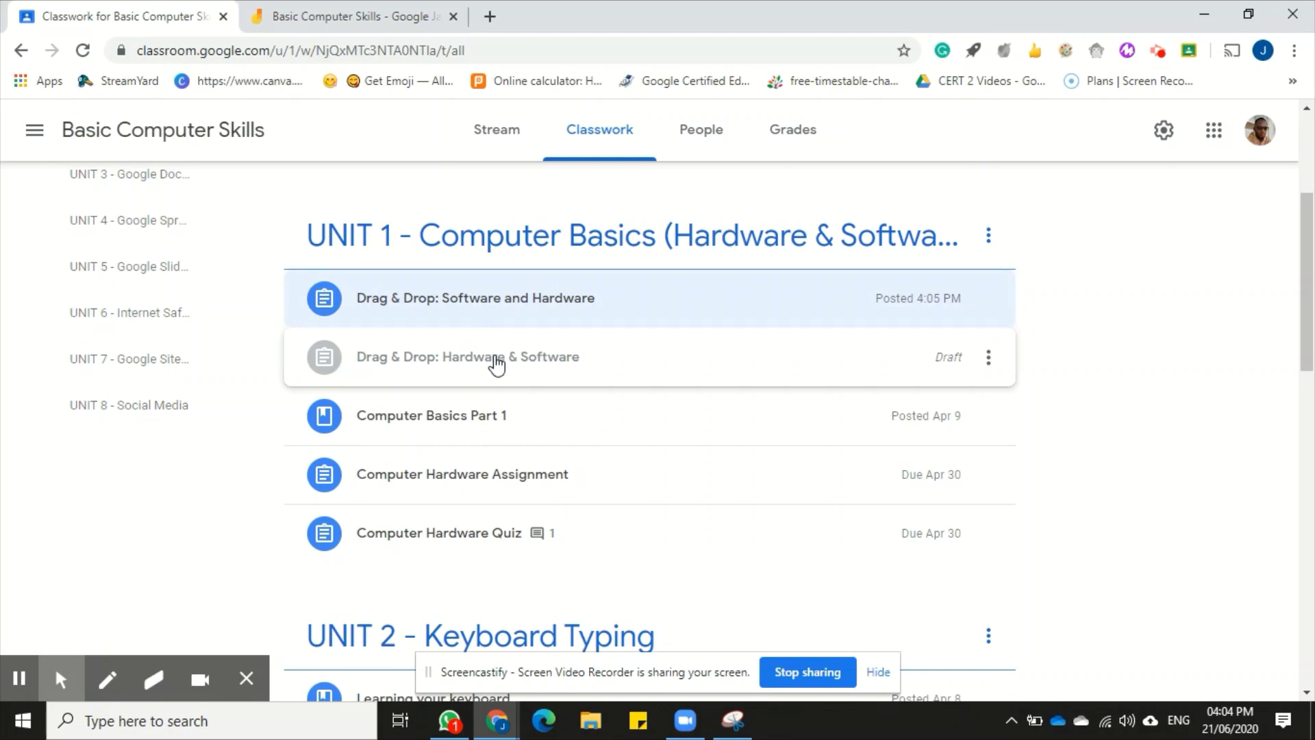
pyautogui.click(497, 366)
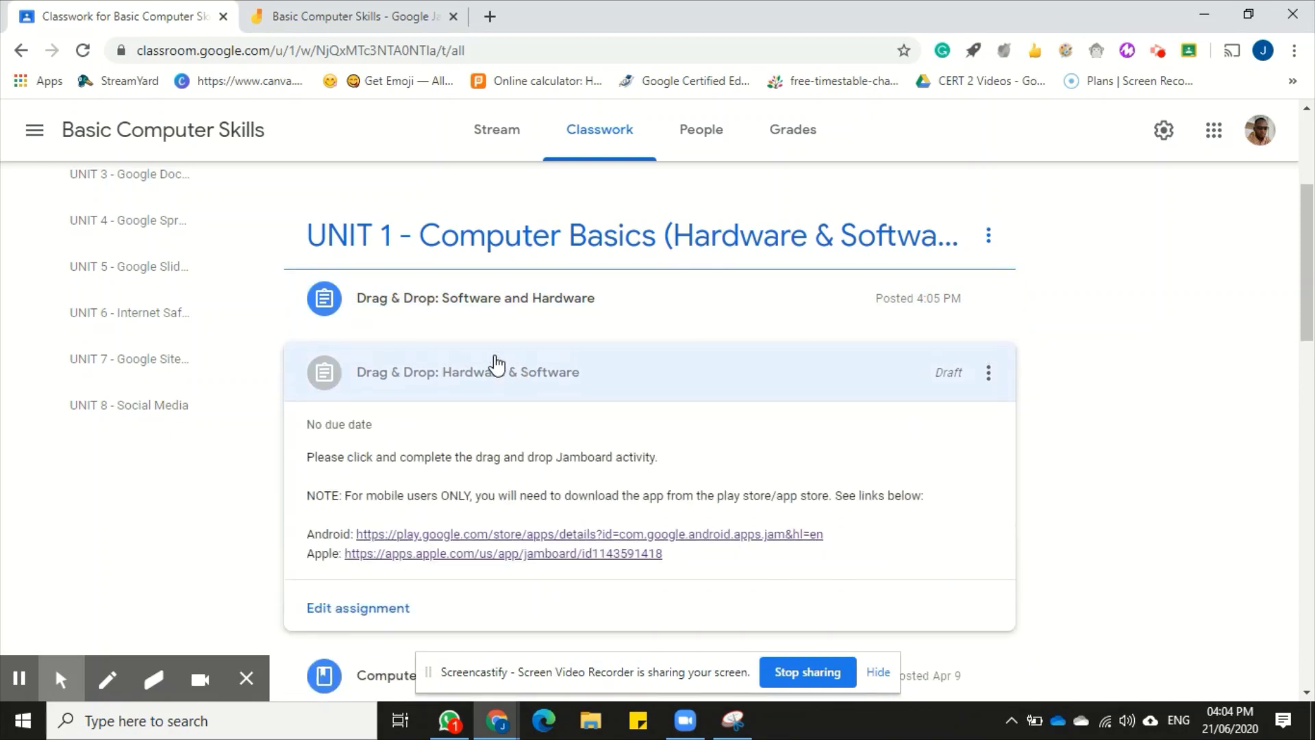
pyautogui.click(987, 374)
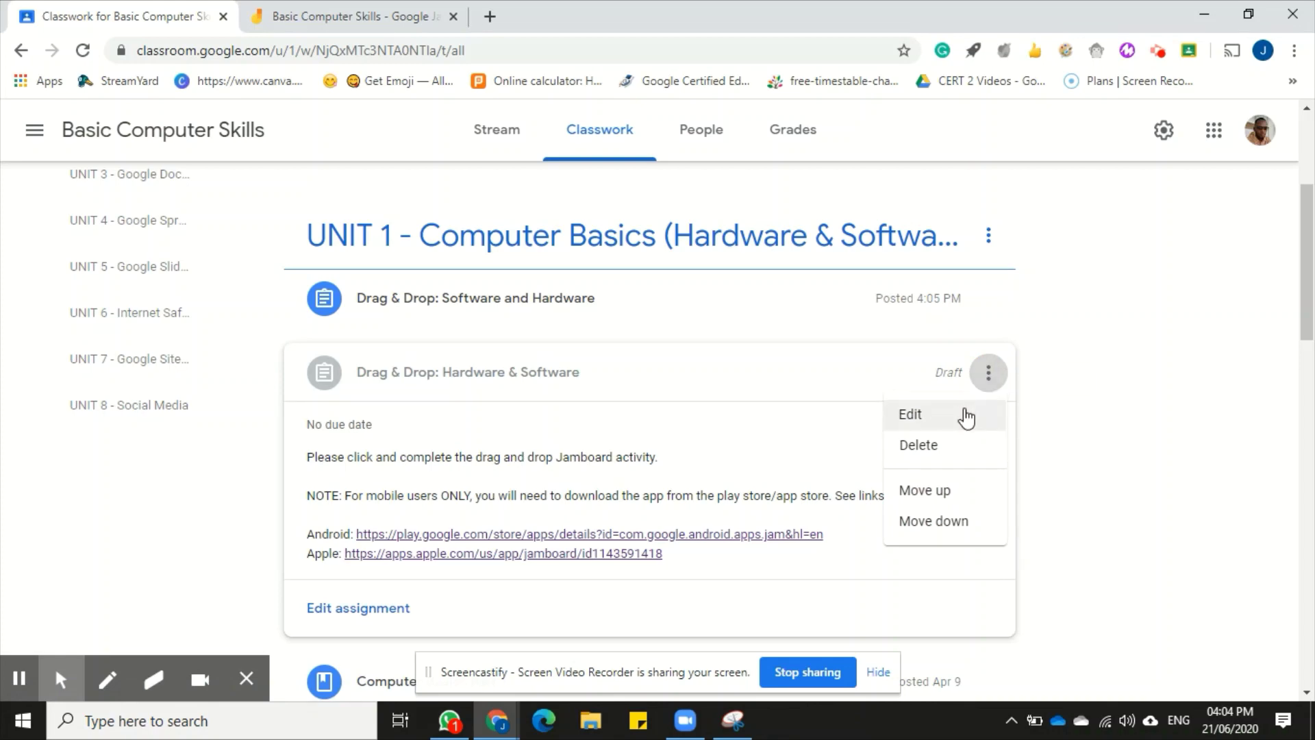
# - Edit the Hardware & Software draft and bring up the Google Drive file picker
pyautogui.click(967, 415)
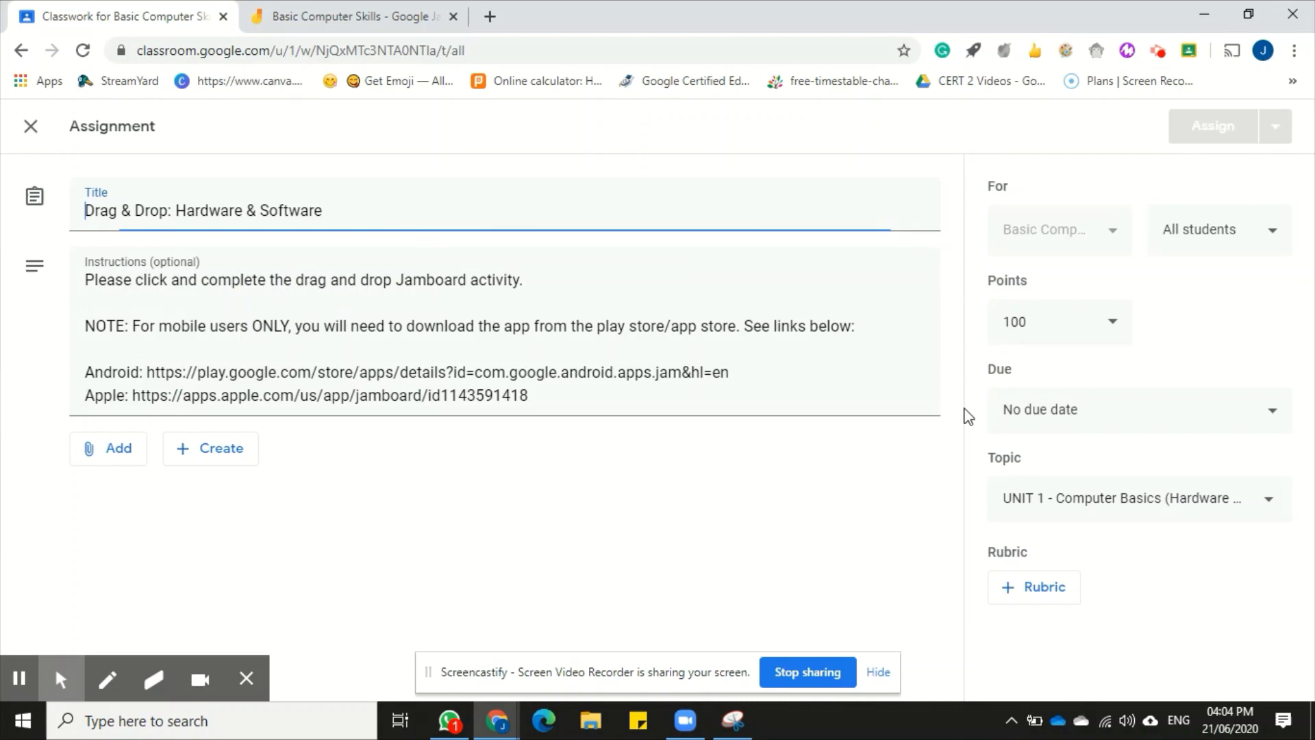
pyautogui.click(121, 453)
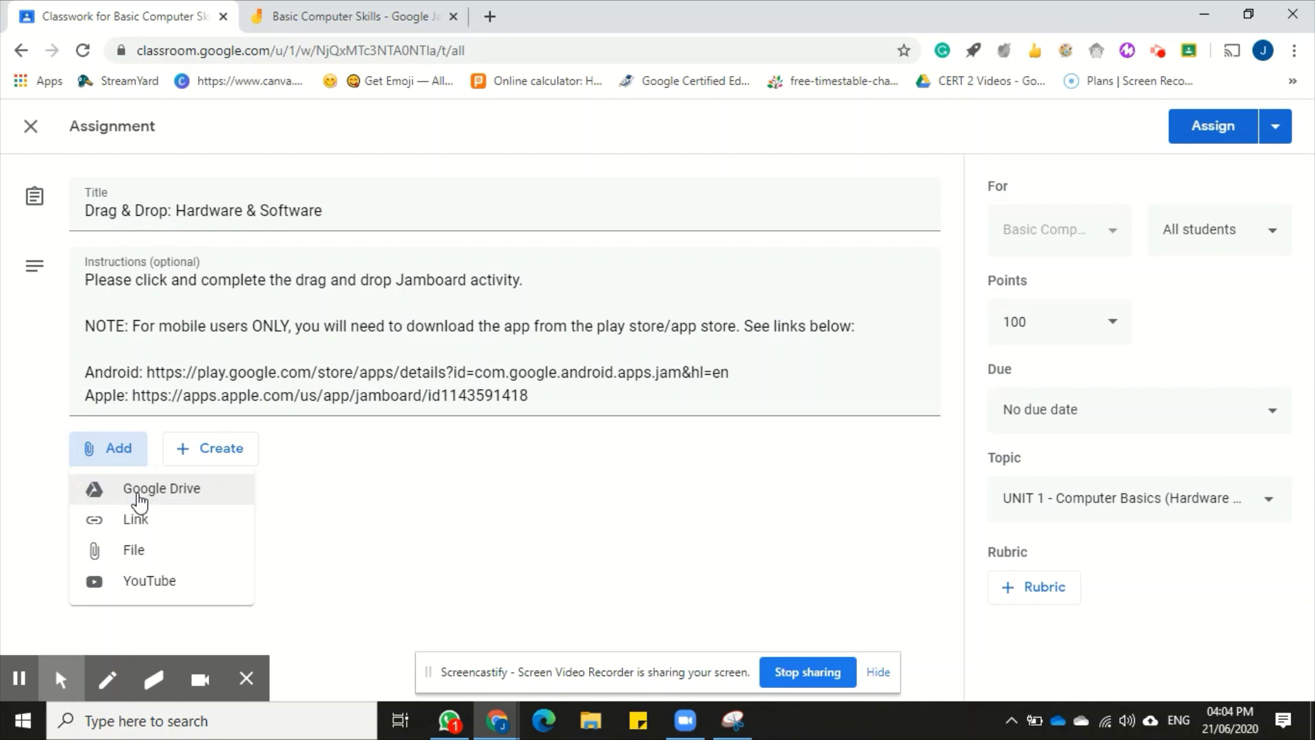
pyautogui.click(139, 495)
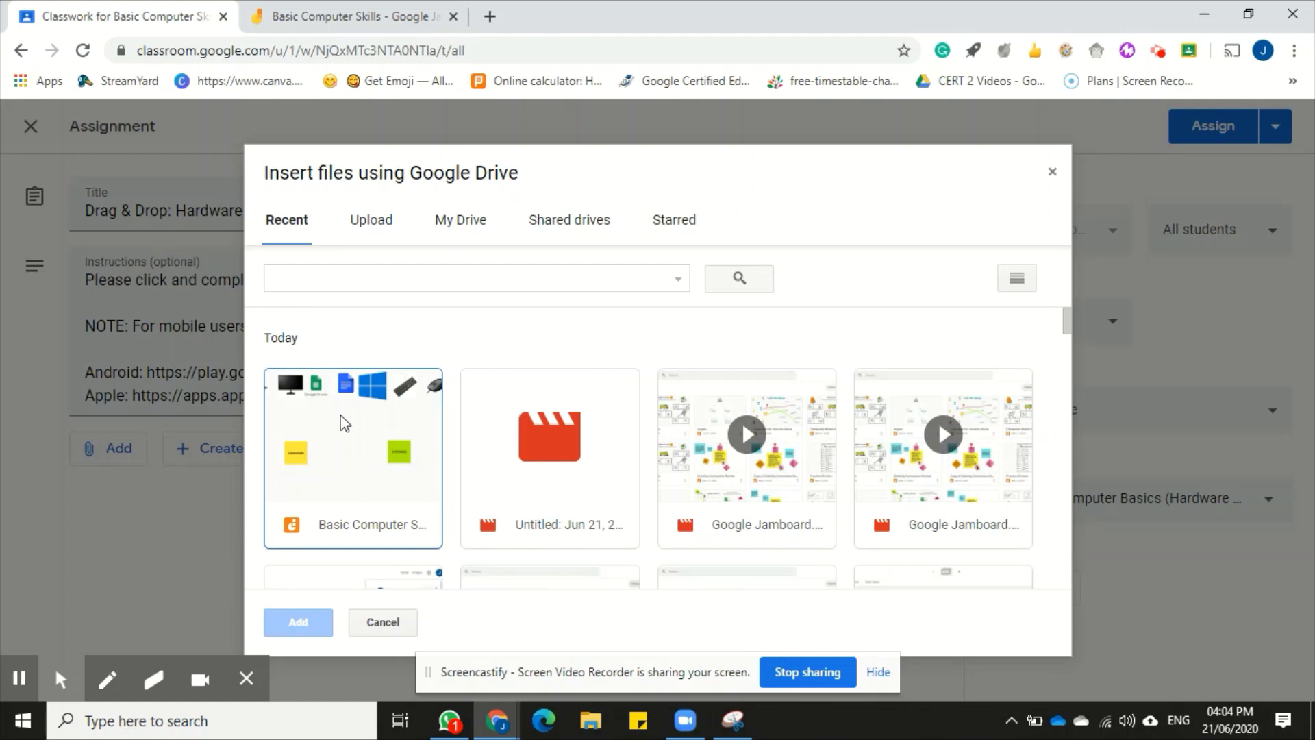
# - Attach the Basic Computer Skills Jamboard from My Drive to the draft
pyautogui.click(487, 233)
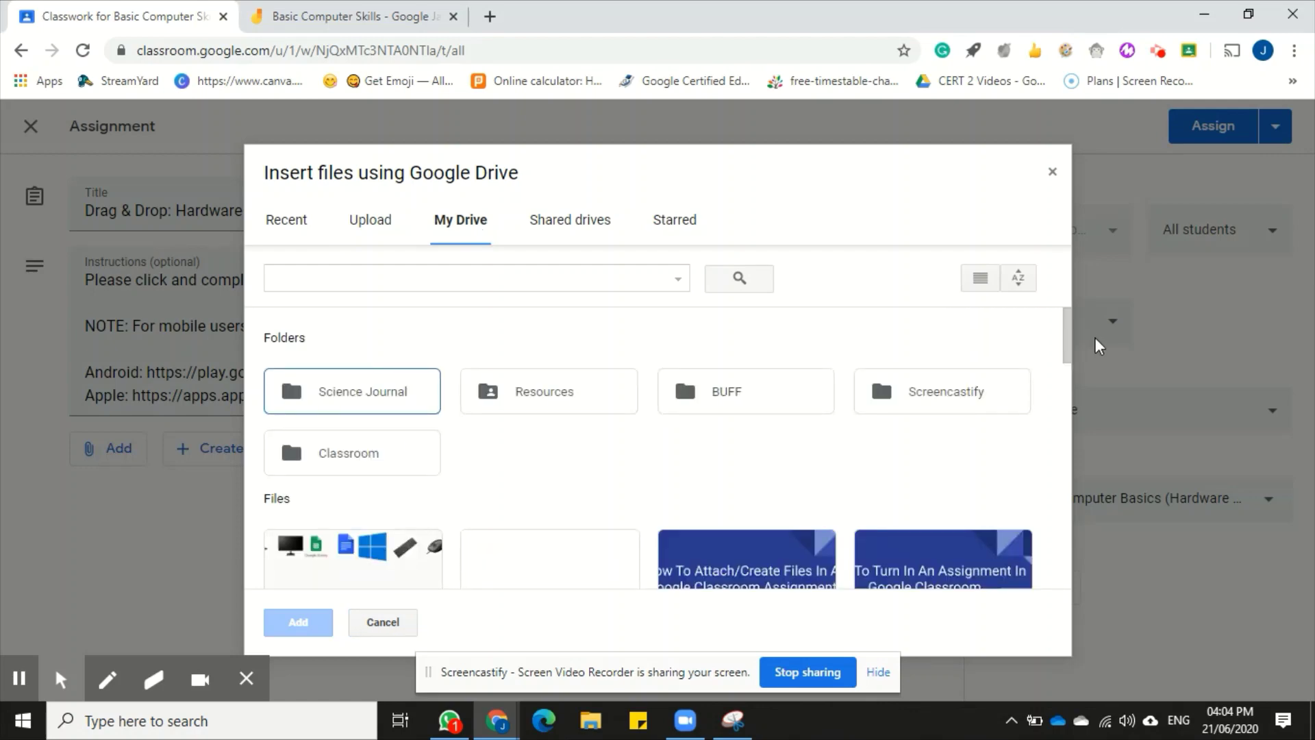
pyautogui.moveTo(1067, 331); pyautogui.dragTo(1062, 373)
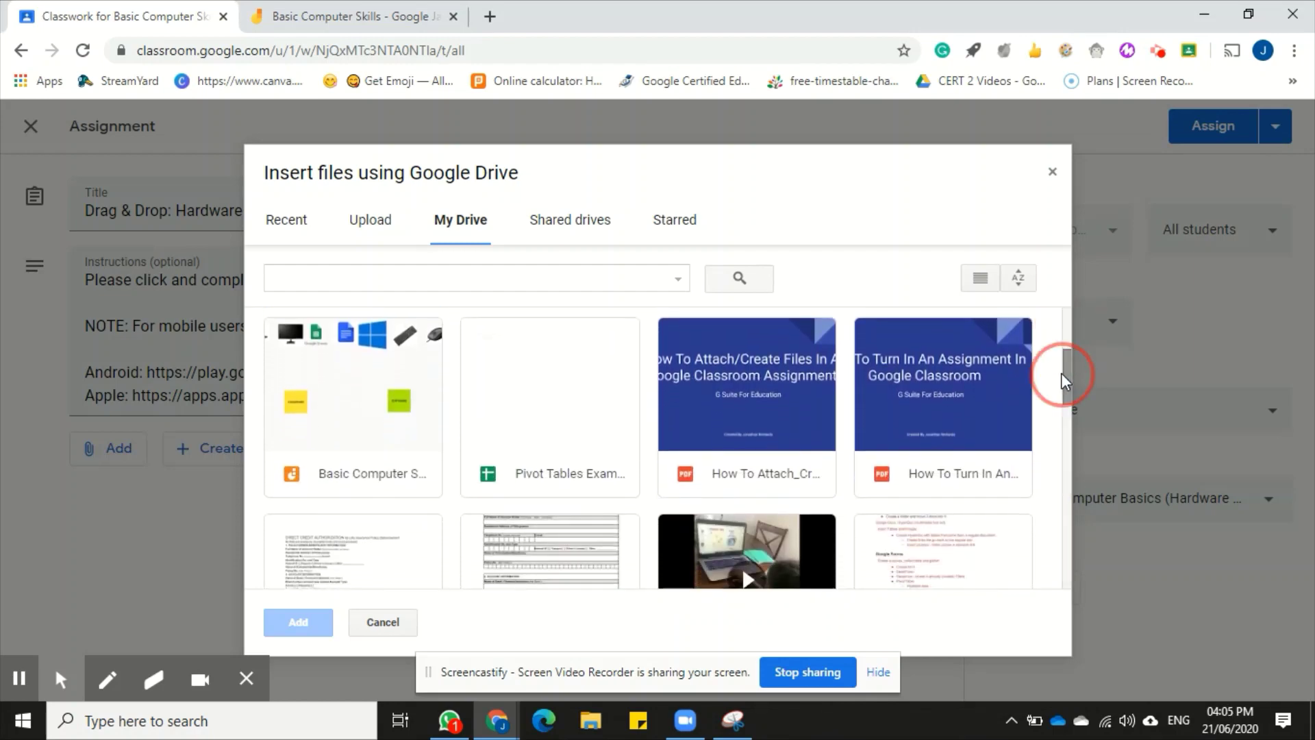
pyautogui.click(327, 413)
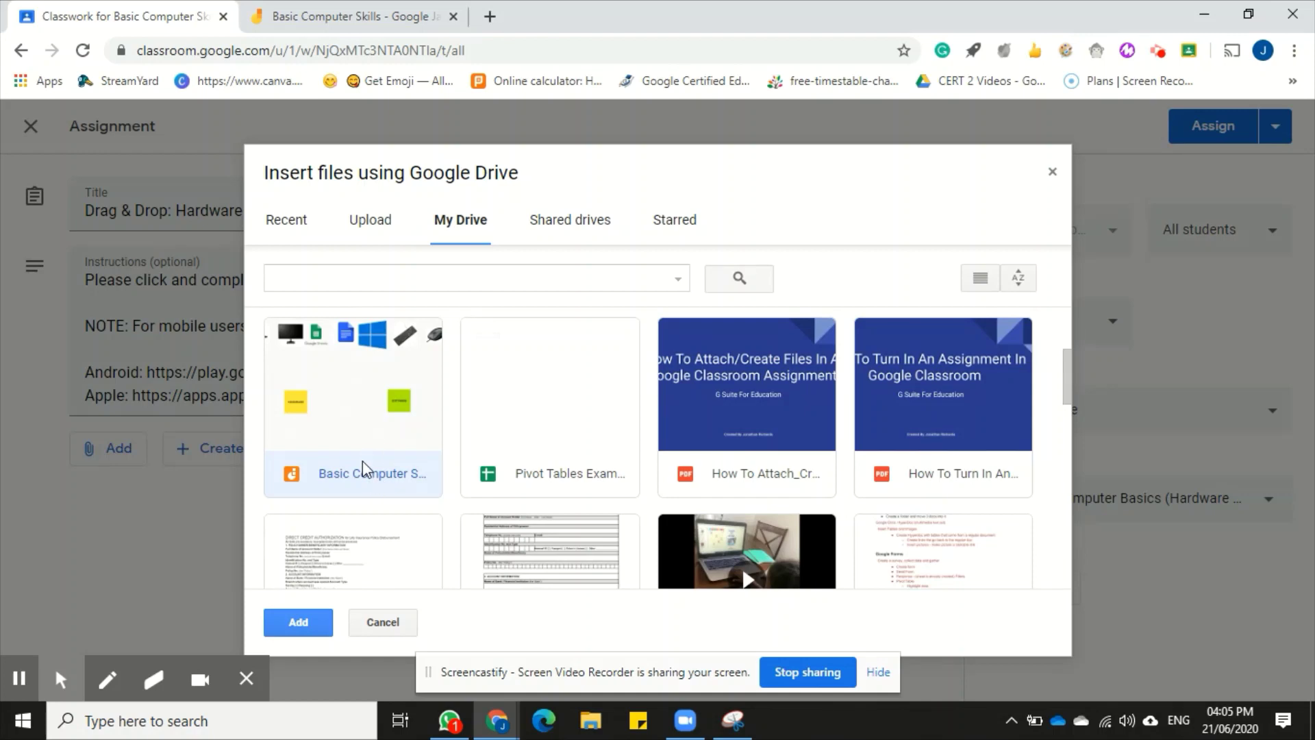
pyautogui.click(314, 624)
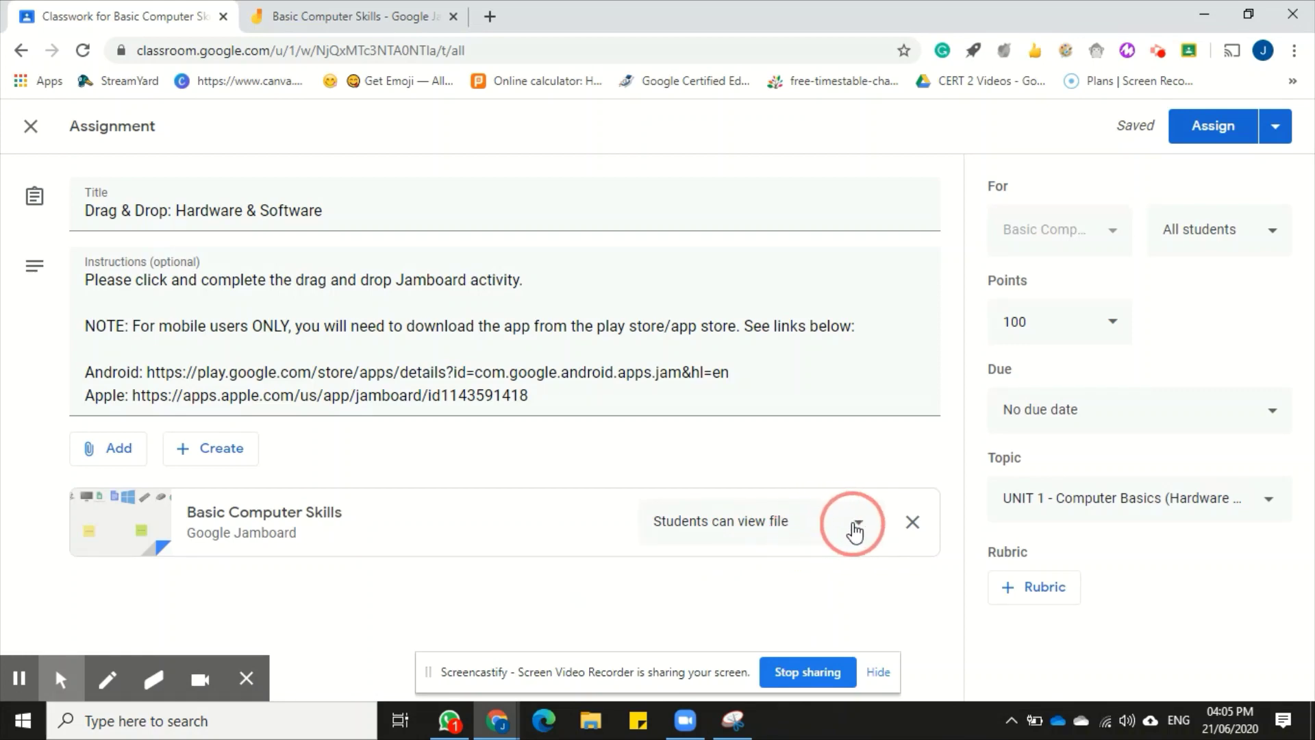
# - Set the Jamboard to Students can edit file and assign 'Drag & Drop: Hardware & Software'
pyautogui.click(855, 531)
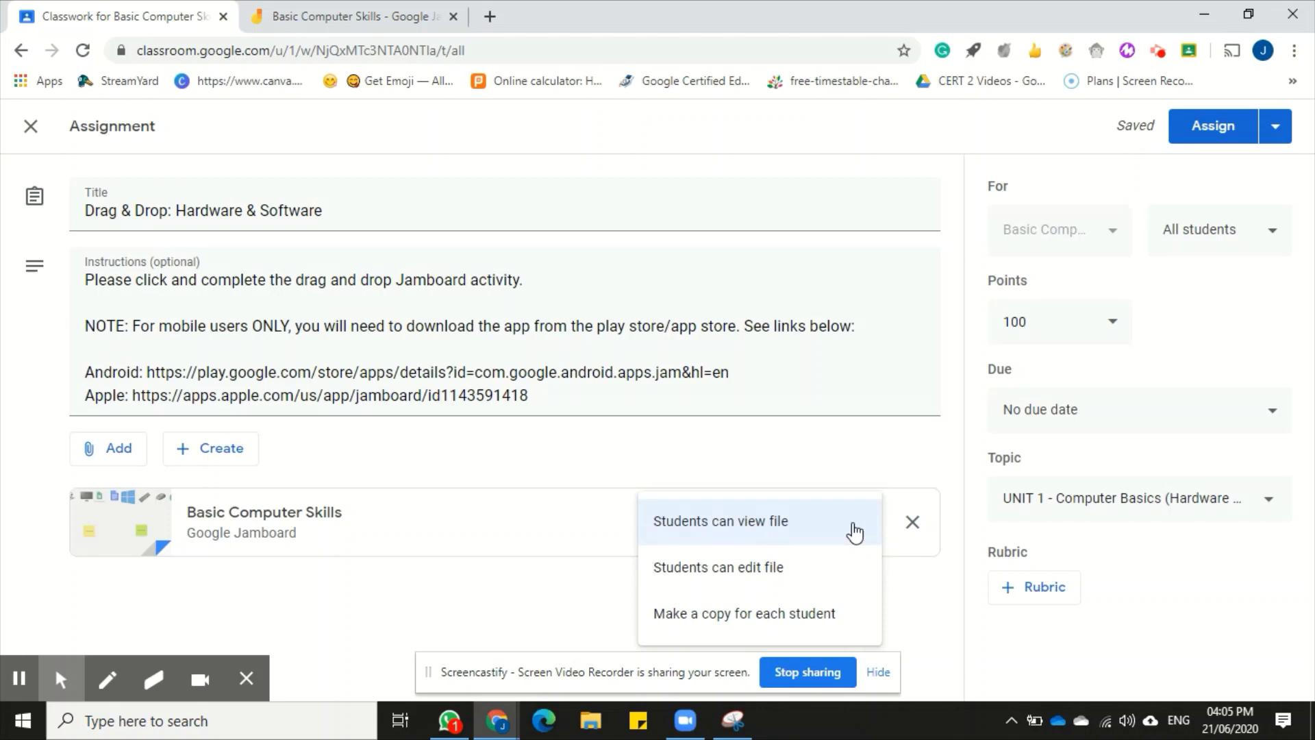
pyautogui.click(797, 566)
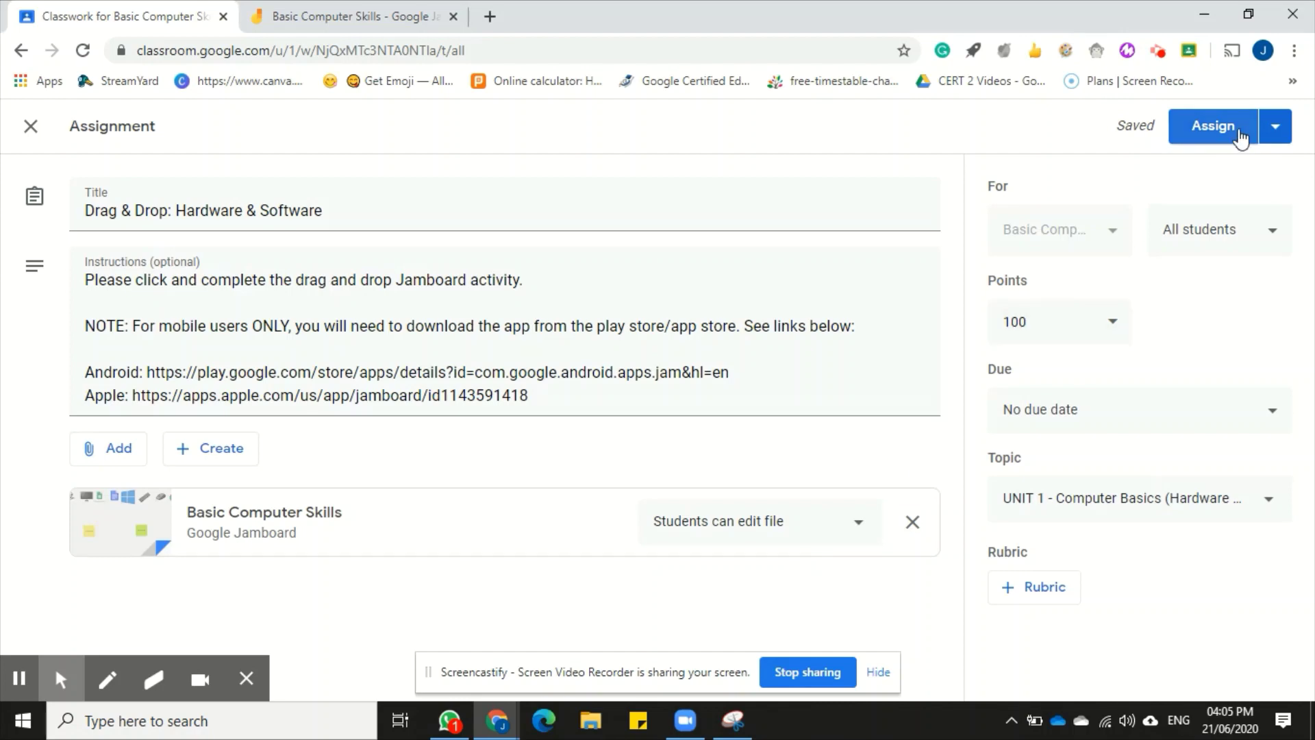
pyautogui.click(1217, 125)
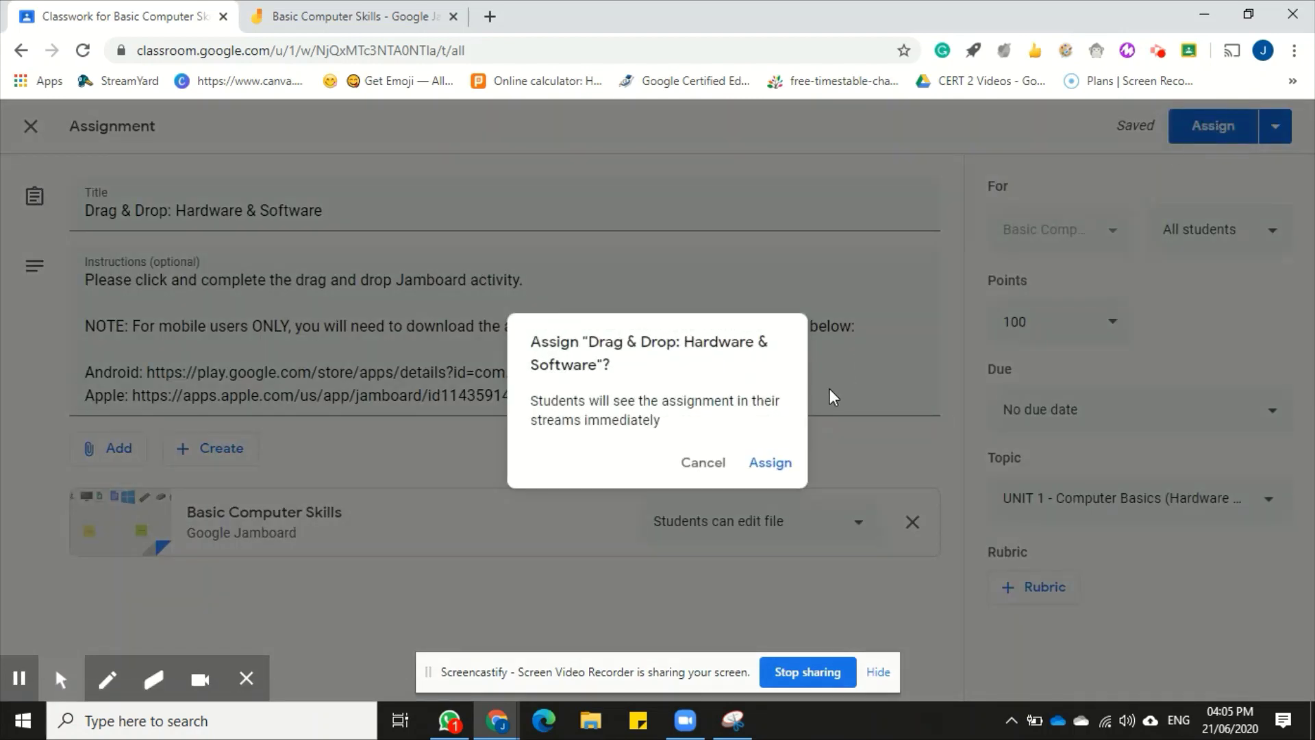
pyautogui.click(771, 464)
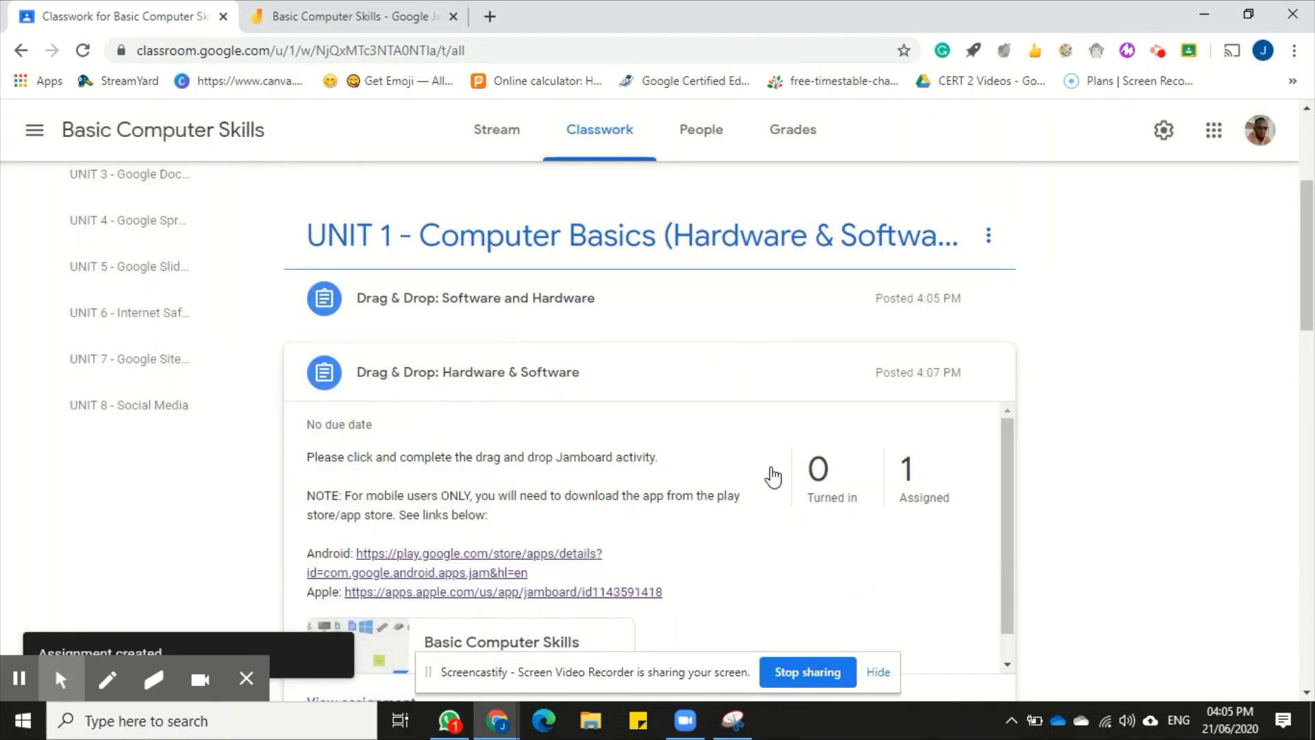
# - Collapse the expanded Hardware & Software assignment card in the UNIT 1 Classwork list
pyautogui.click(719, 364)
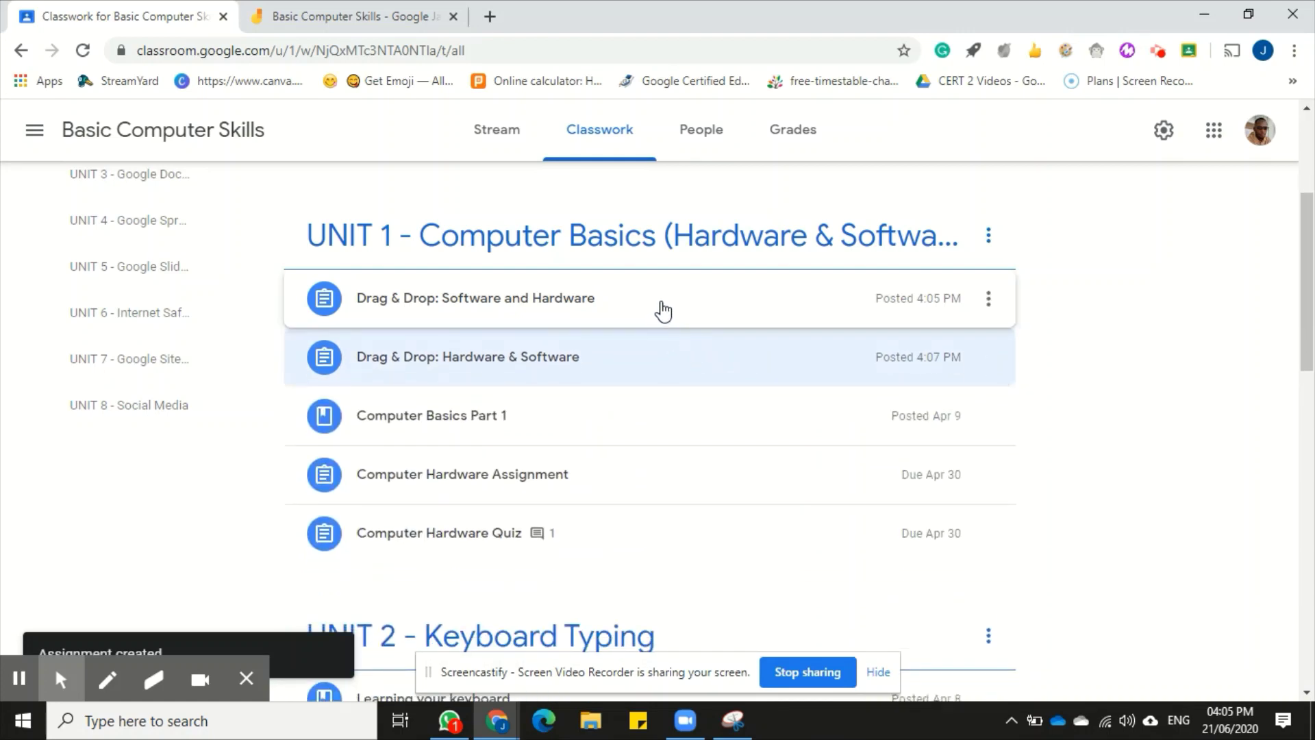